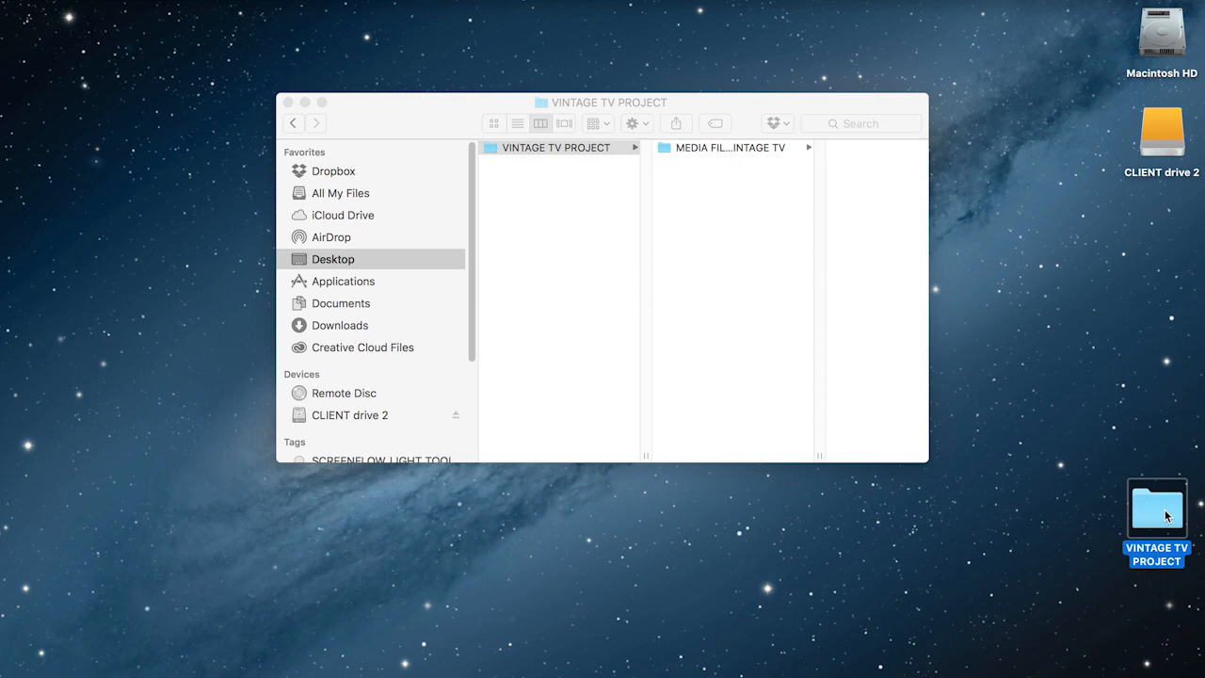
- Look through the VINTAGE TV PROJECT folder and the contents of its MEDIA FILES_VINTAGE TV subfolder
{"action": "left_click", "coordinate": [736, 153]}
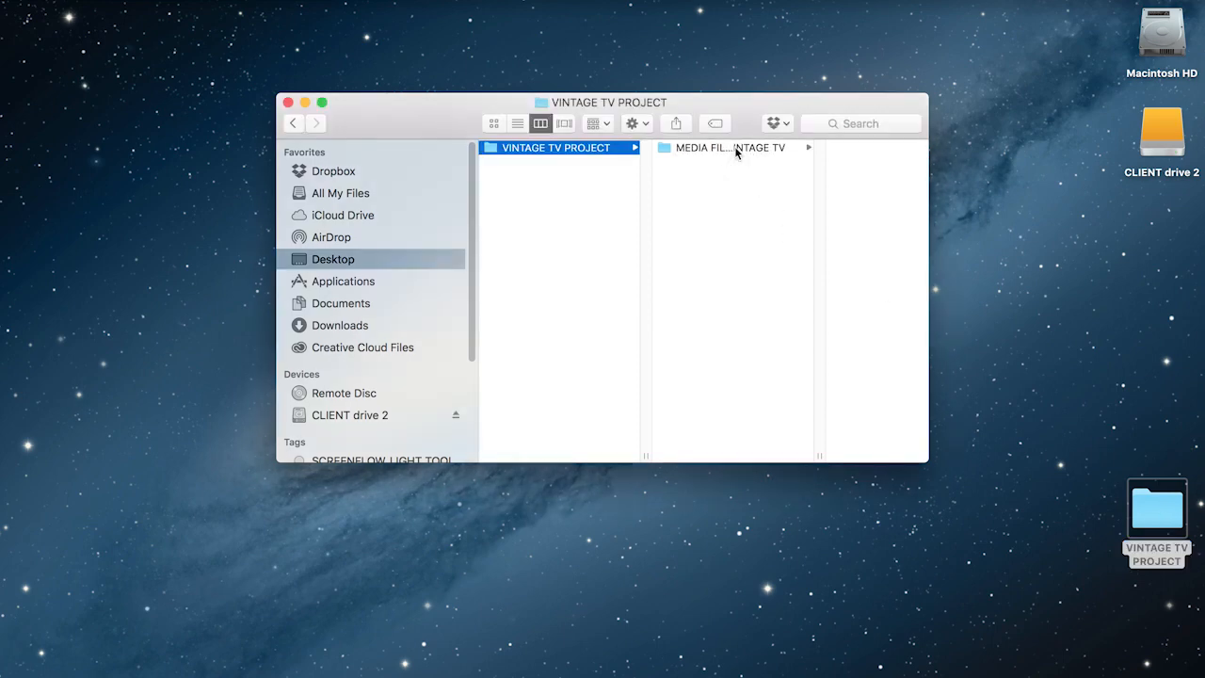
{"action": "left_click", "coordinate": [664, 151]}
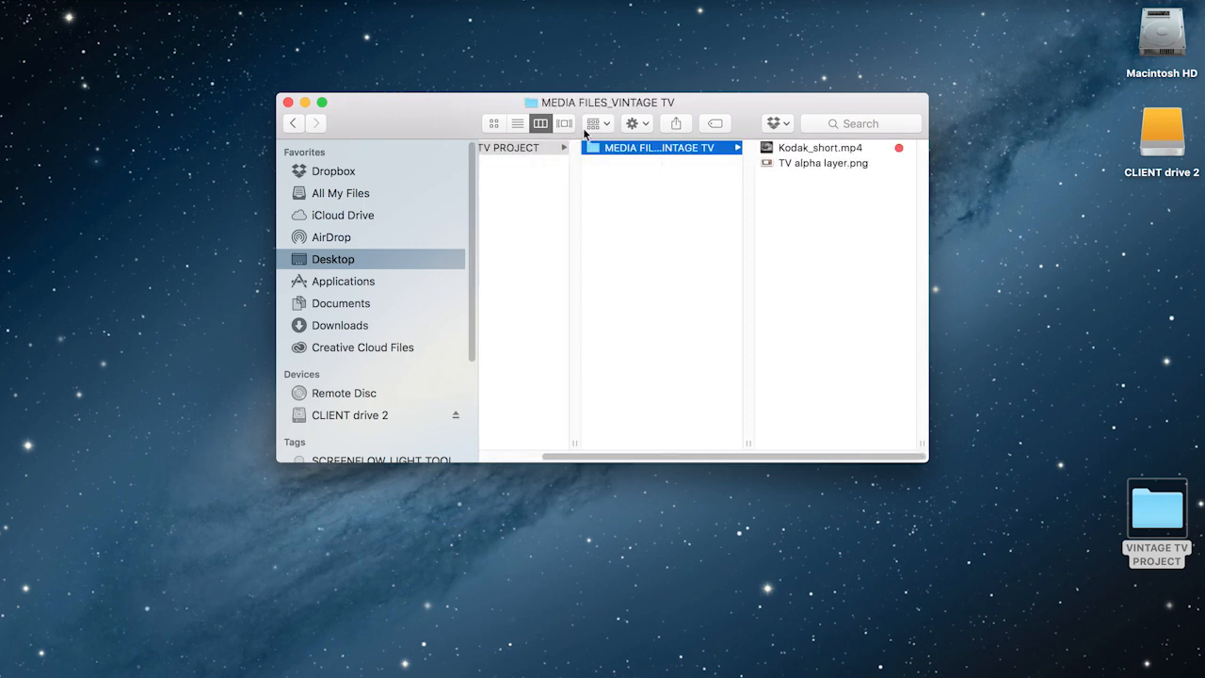
{"action": "left_click", "coordinate": [542, 147]}
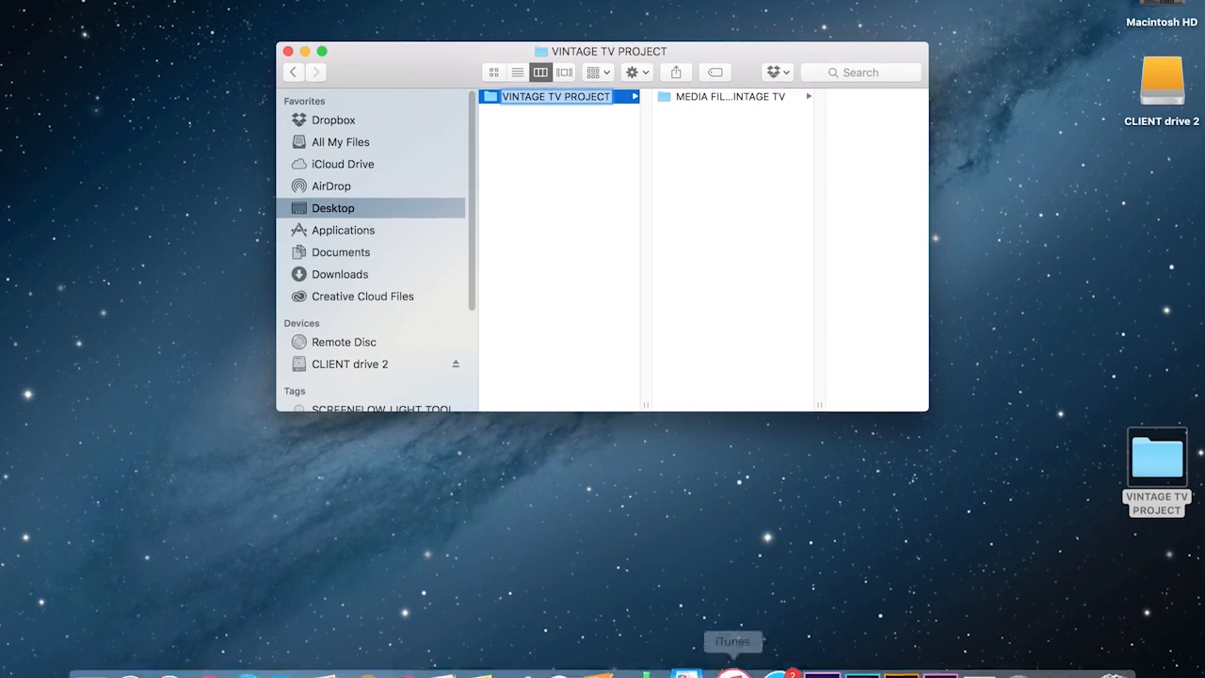
- Switch to After Effects CC 2015 and save the untitled project as Vintage TV in the VINTAGE TV PROJECT folder
{"action": "left_click", "coordinate": [799, 652]}
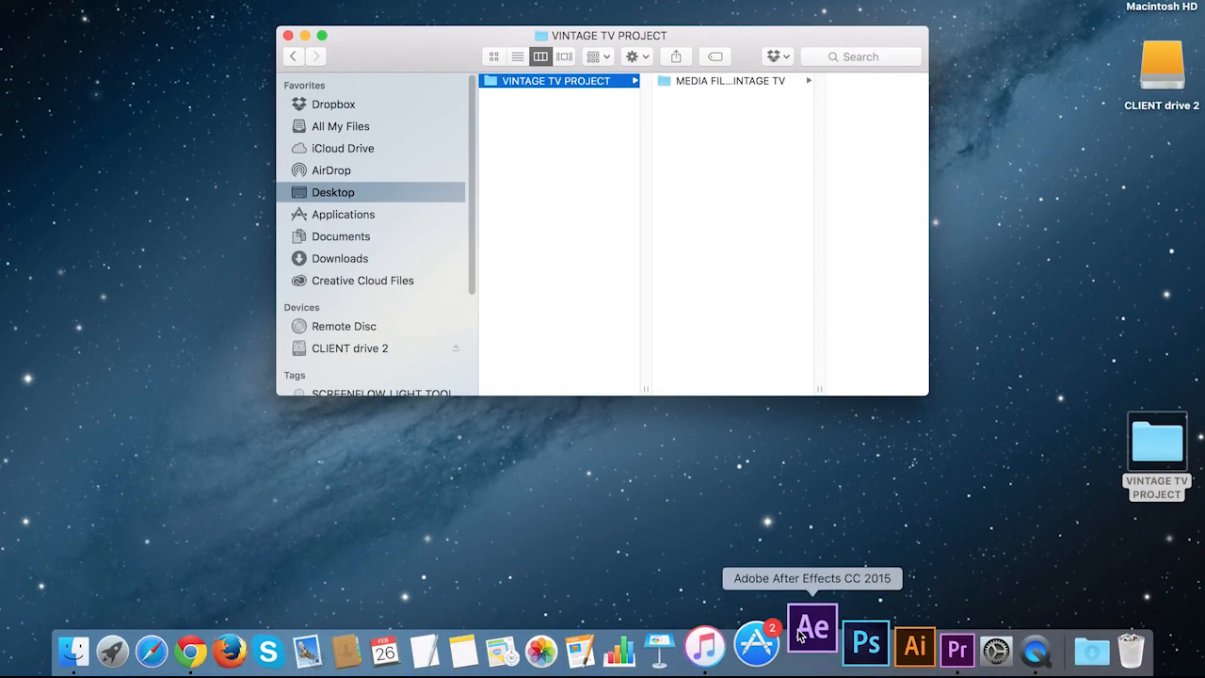
{"action": "left_click", "coordinate": [360, 231]}
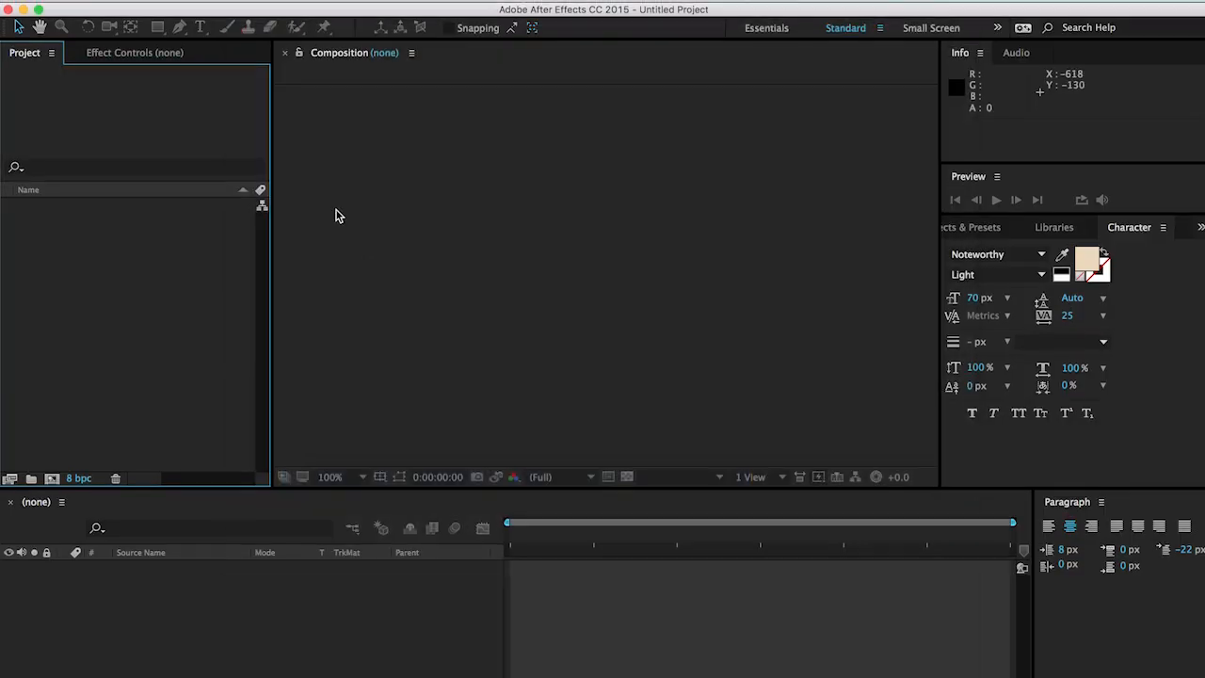
{"action": "left_click", "coordinate": [157, 8]}
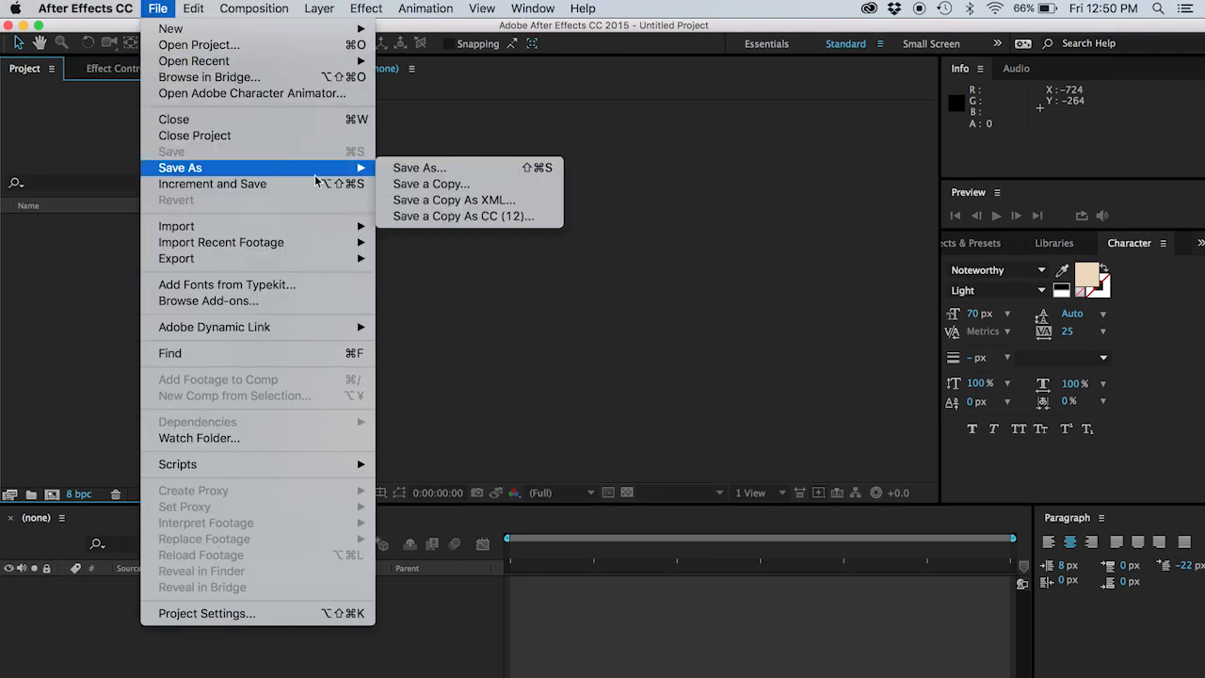
{"action": "mouse_move", "coordinate": [348, 168]}
{"action": "left_click", "coordinate": [400, 167]}
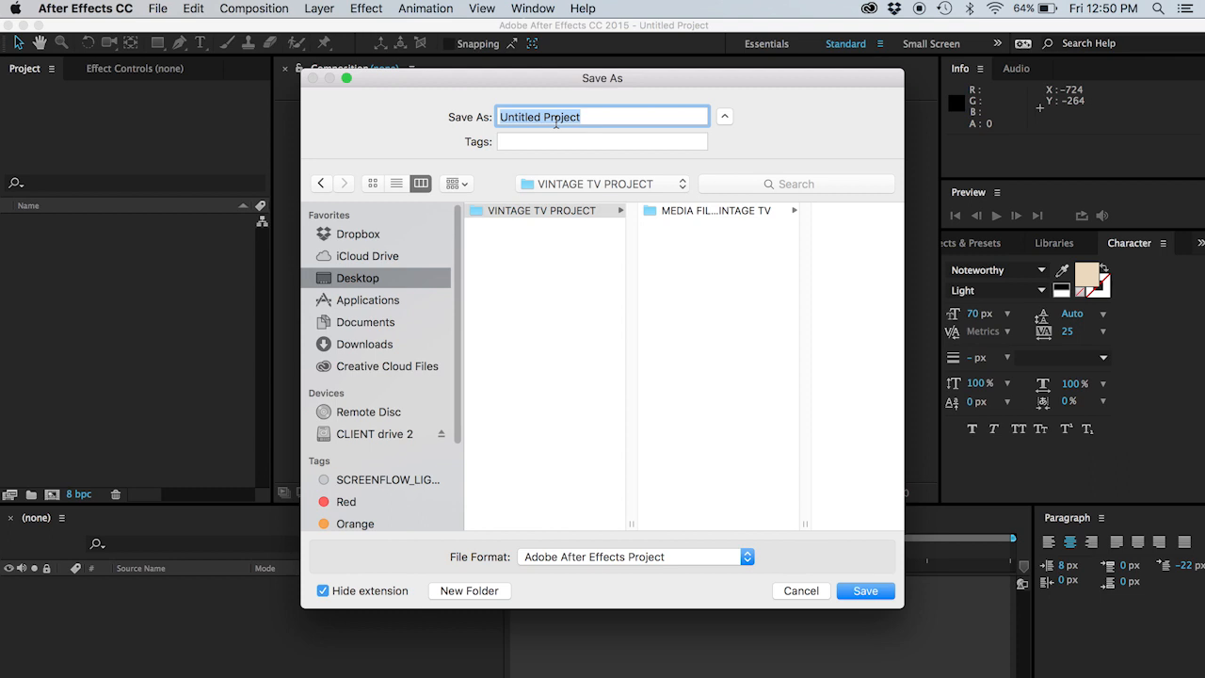
{"action": "type", "text": "Vintage T"}
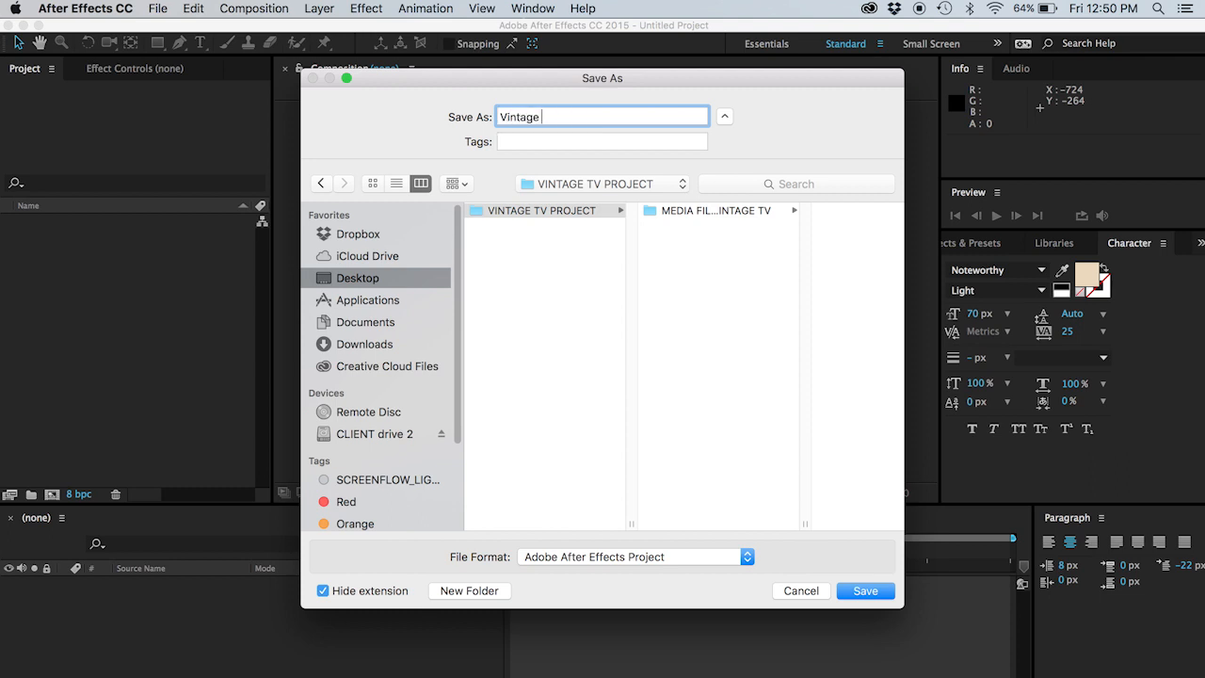
{"action": "type", "text": "V"}
{"action": "left_click", "coordinate": [858, 593]}
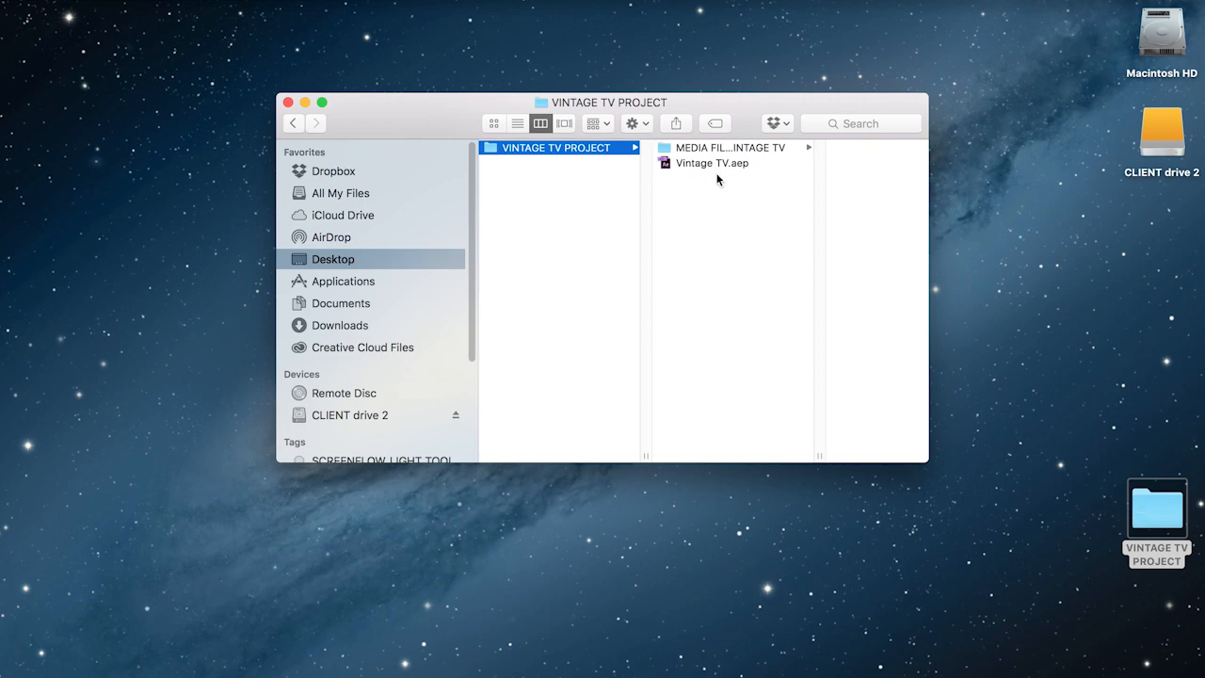
- Switch to Finder and check Vintage TV.aep and the media folder beside it in VINTAGE TV PROJECT
{"action": "left_click", "coordinate": [694, 163]}
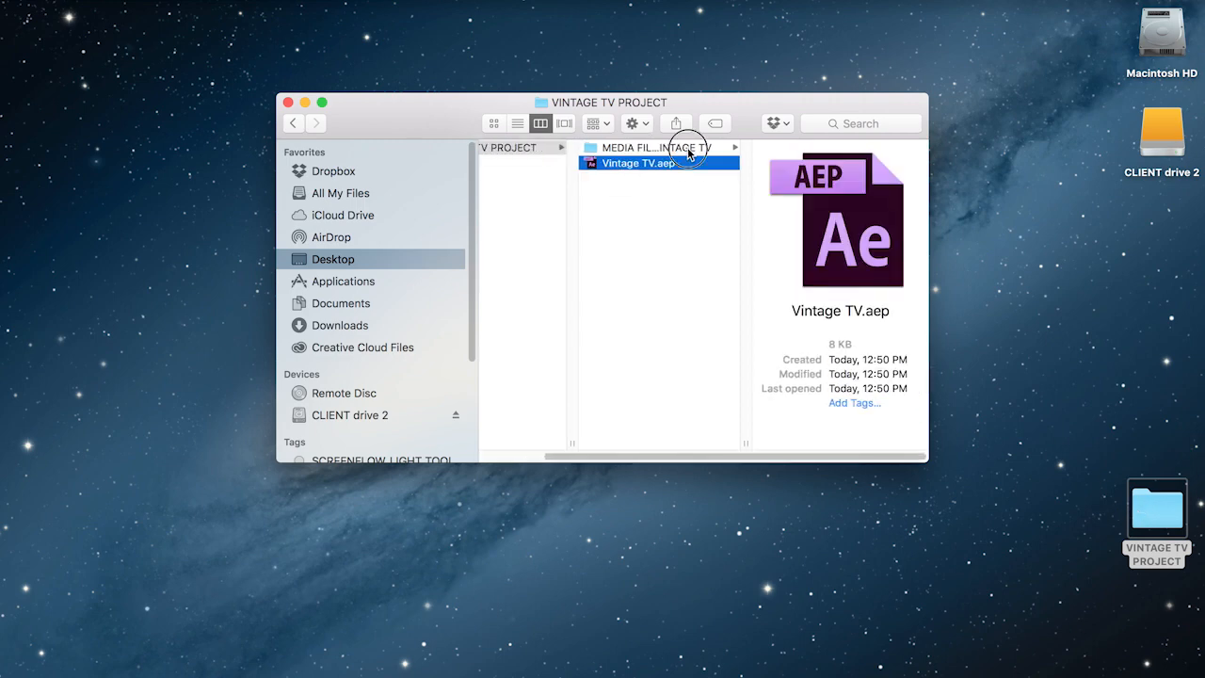
{"action": "left_click", "coordinate": [688, 151]}
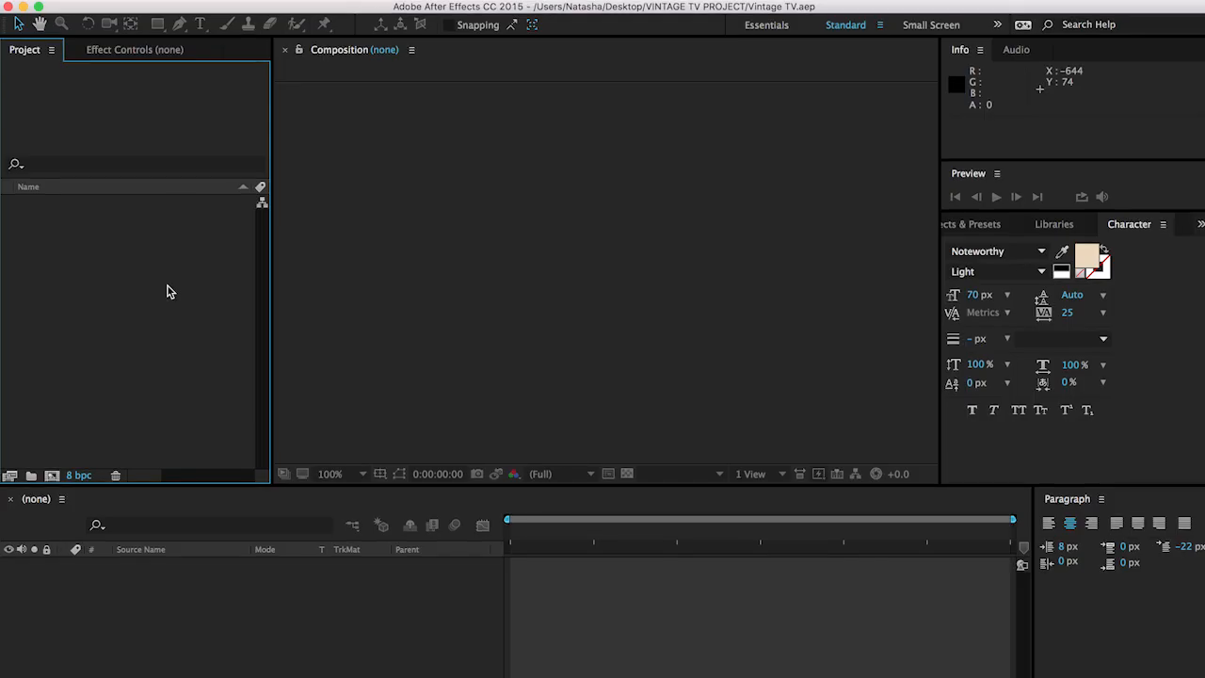
- Import Kodak_short.mp4 and TV alpha layer.png into the After Effects project from the MEDIA FILES_VINTAGE TV folder on the Desktop
{"action": "double_click", "coordinate": [94, 282]}
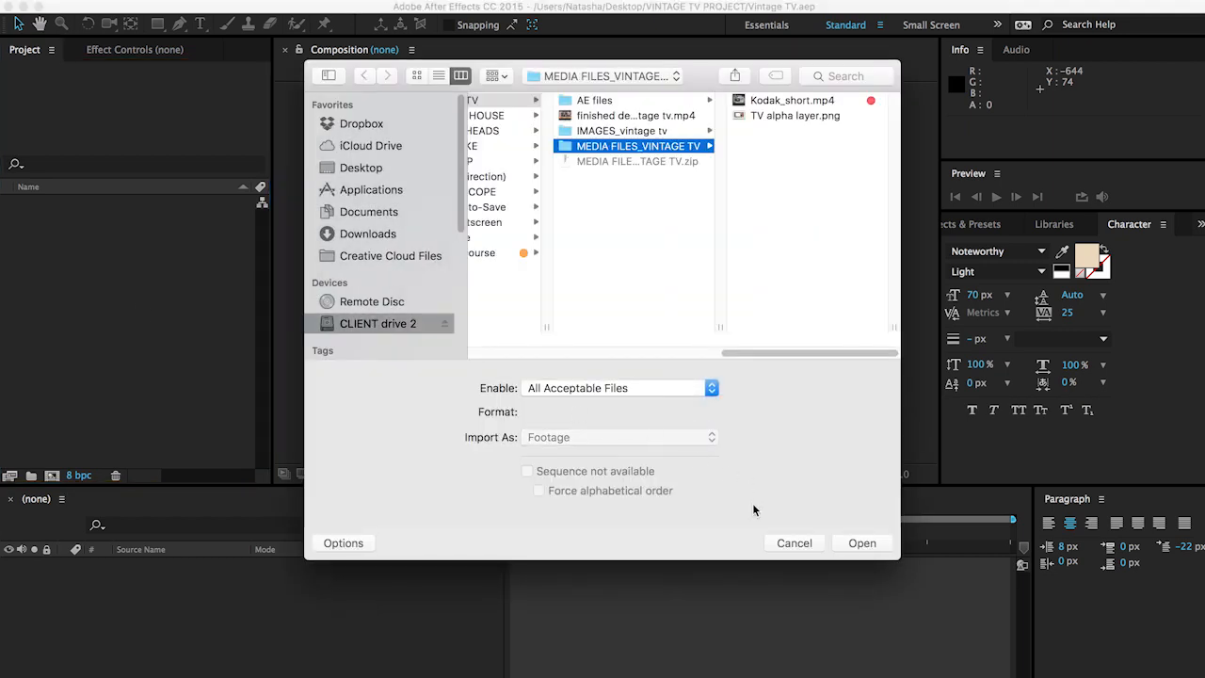
{"action": "left_click", "coordinate": [793, 543]}
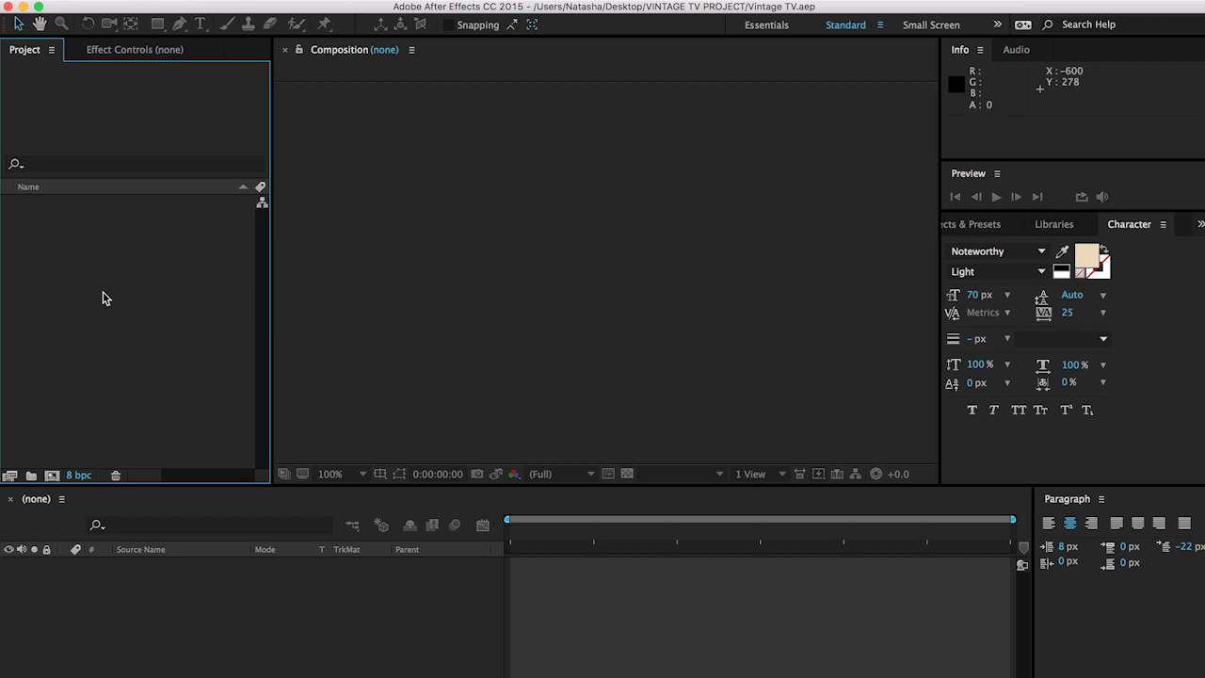
{"action": "double_click", "coordinate": [104, 297]}
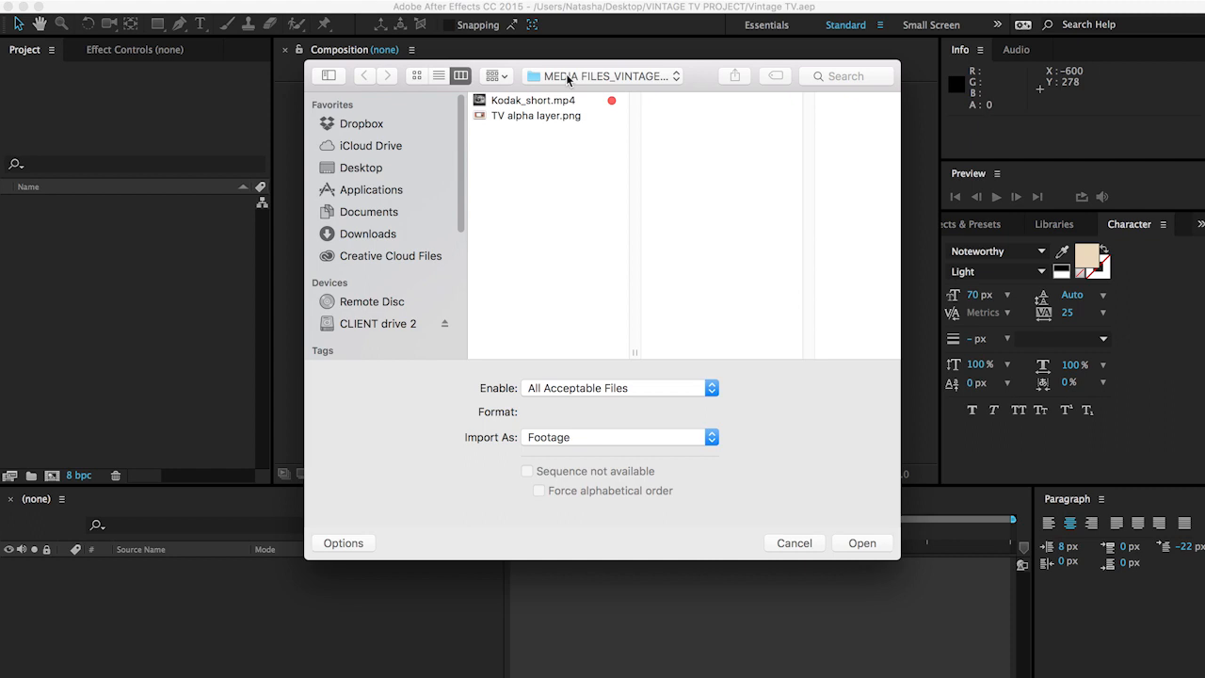
{"action": "left_click", "coordinate": [568, 80]}
{"action": "left_click", "coordinate": [521, 95]}
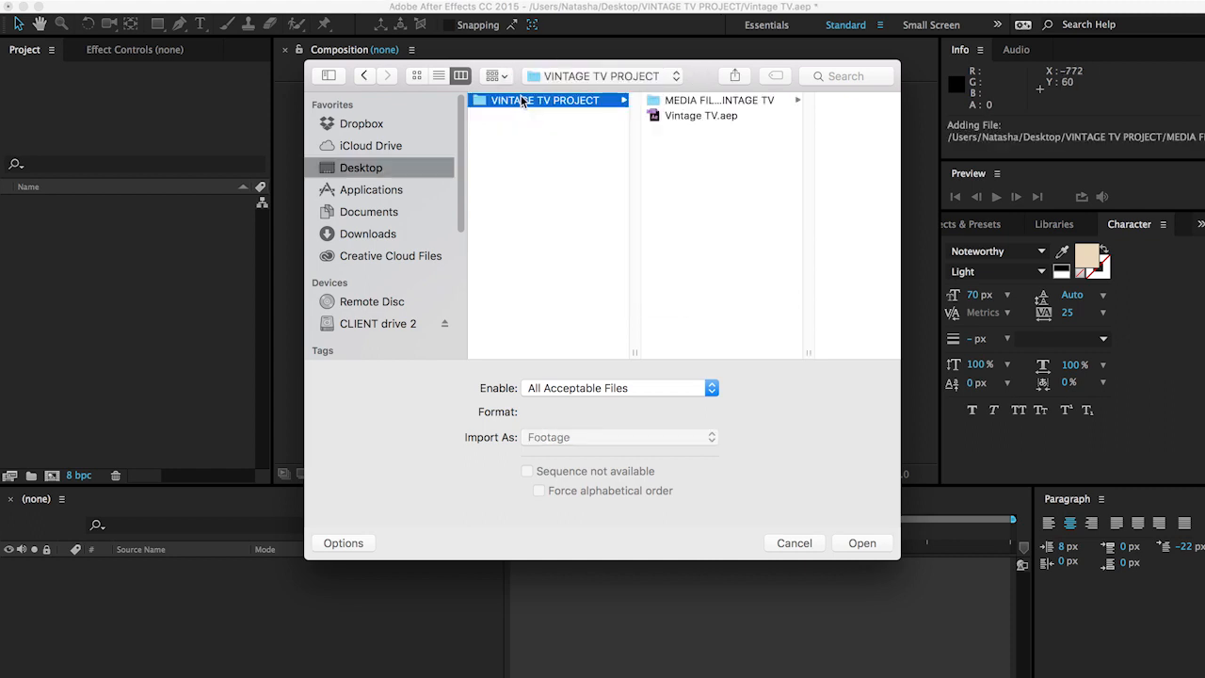
{"action": "left_click", "coordinate": [676, 118]}
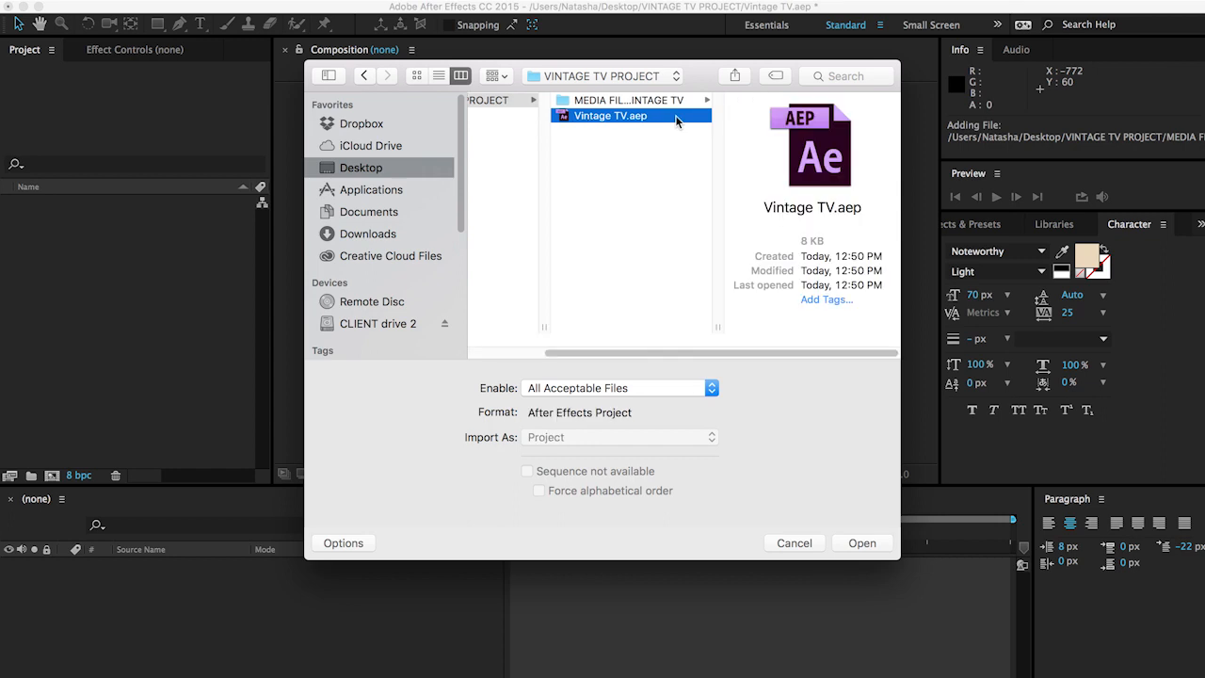
{"action": "left_click", "coordinate": [668, 102]}
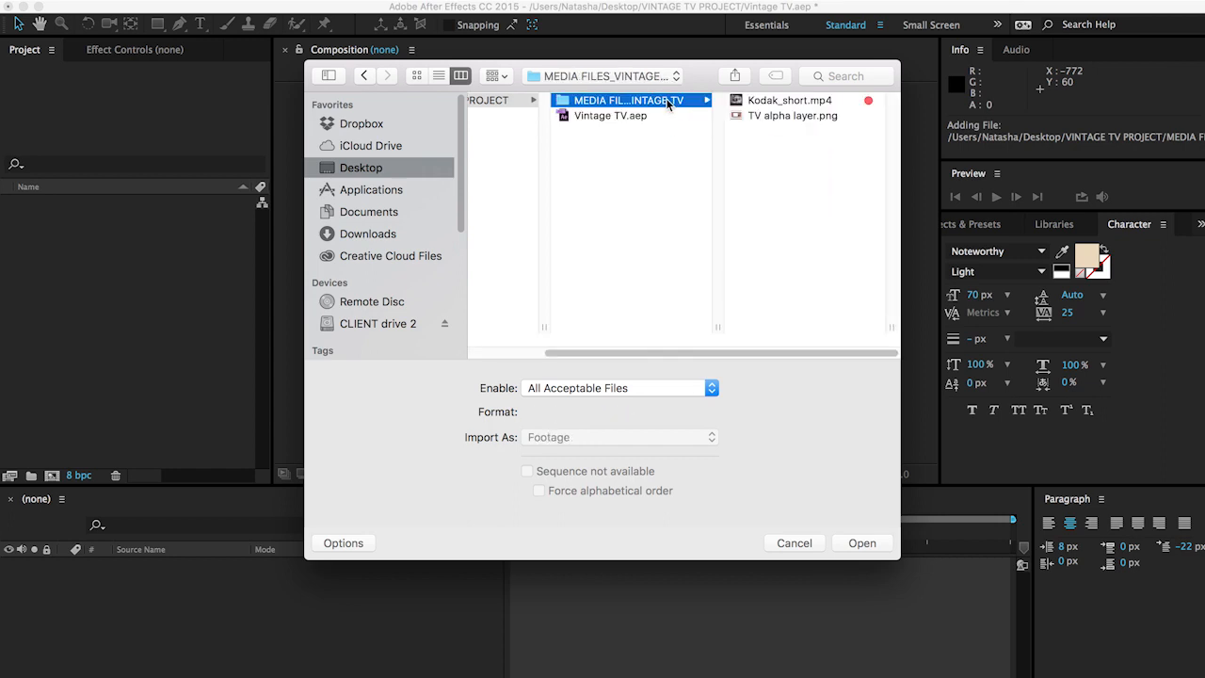
{"action": "left_click", "coordinate": [782, 100]}
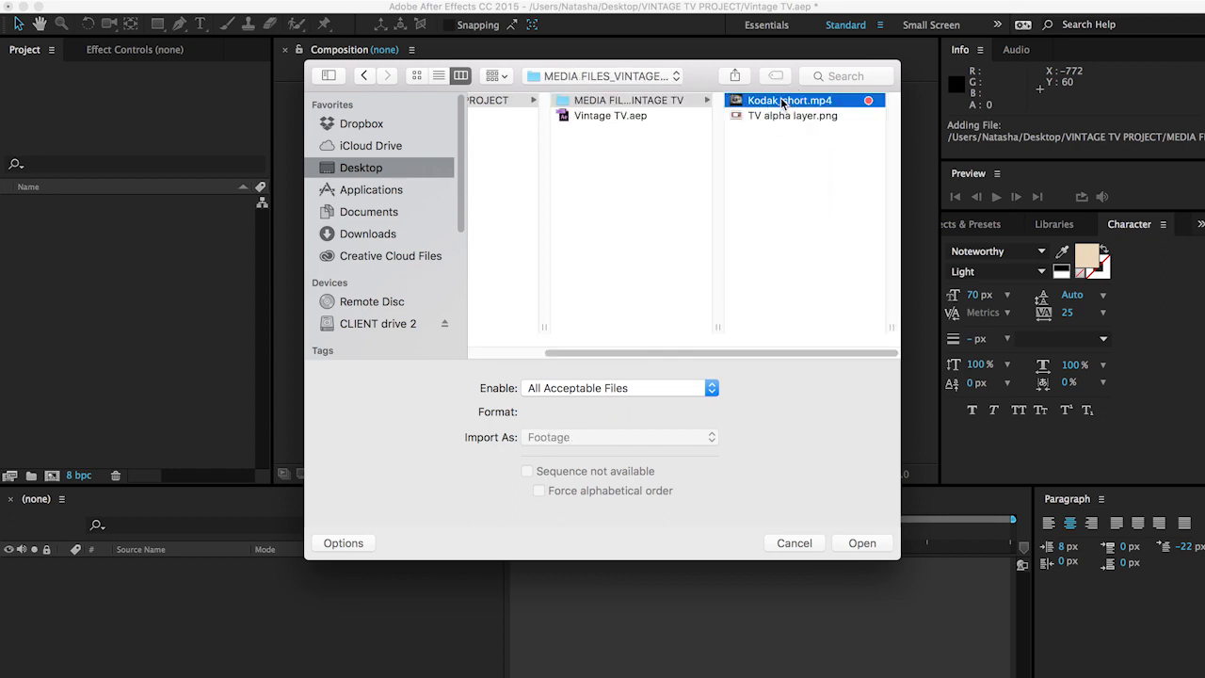
{"action": "left_click", "coordinate": [656, 116], "text": "shift"}
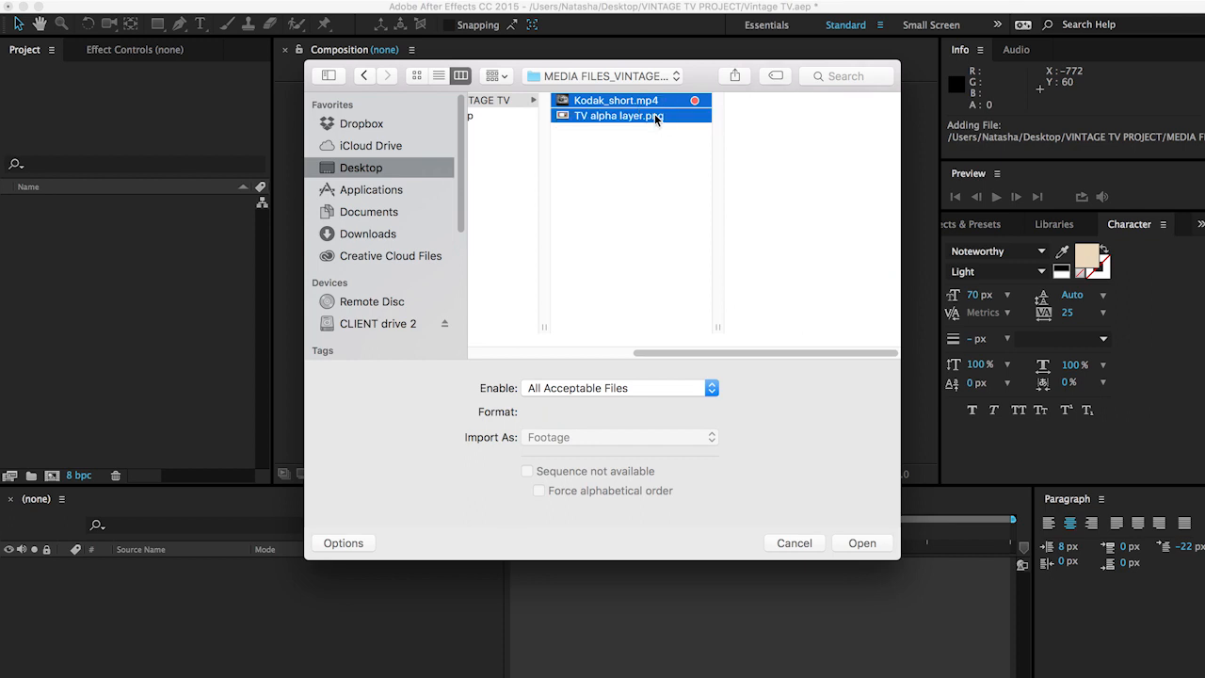
{"action": "key", "text": "Return"}
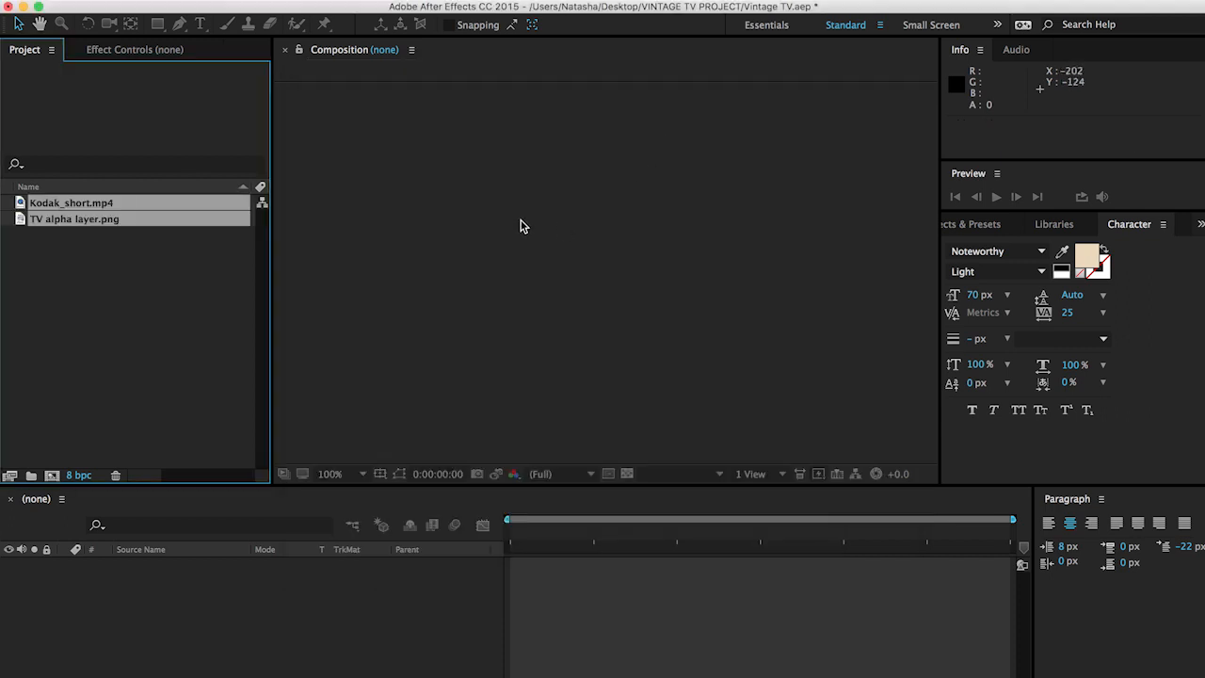
{"action": "left_click", "coordinate": [83, 268]}
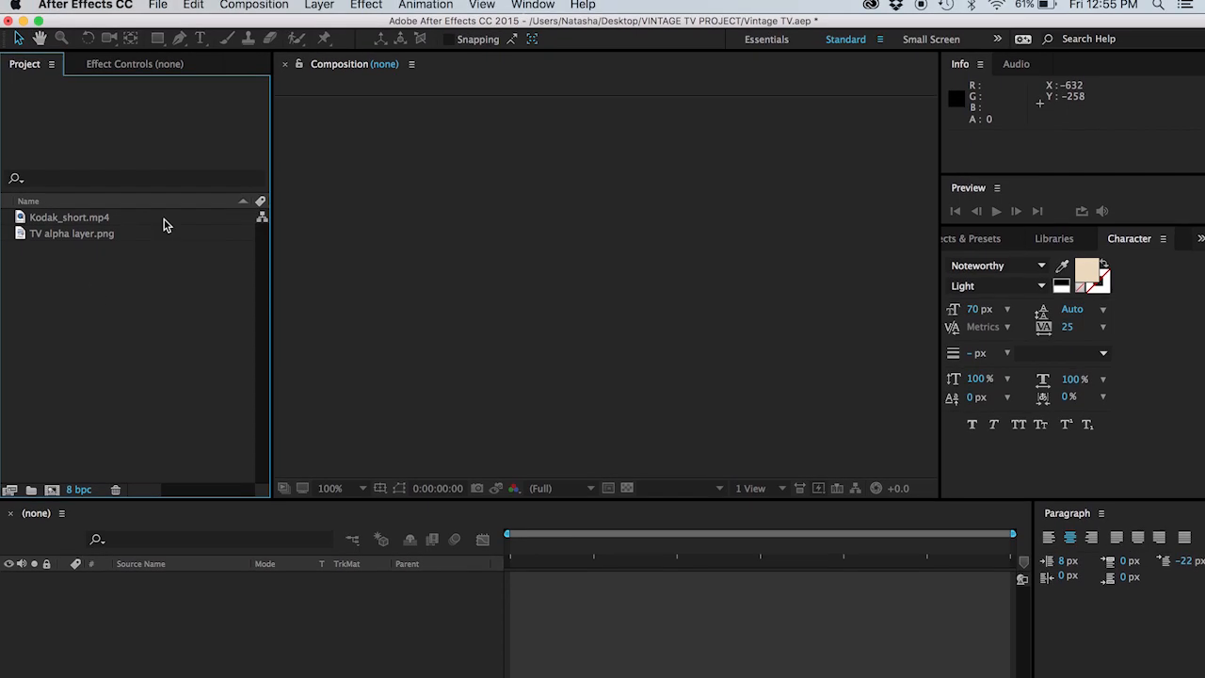
{"action": "left_click", "coordinate": [253, 11]}
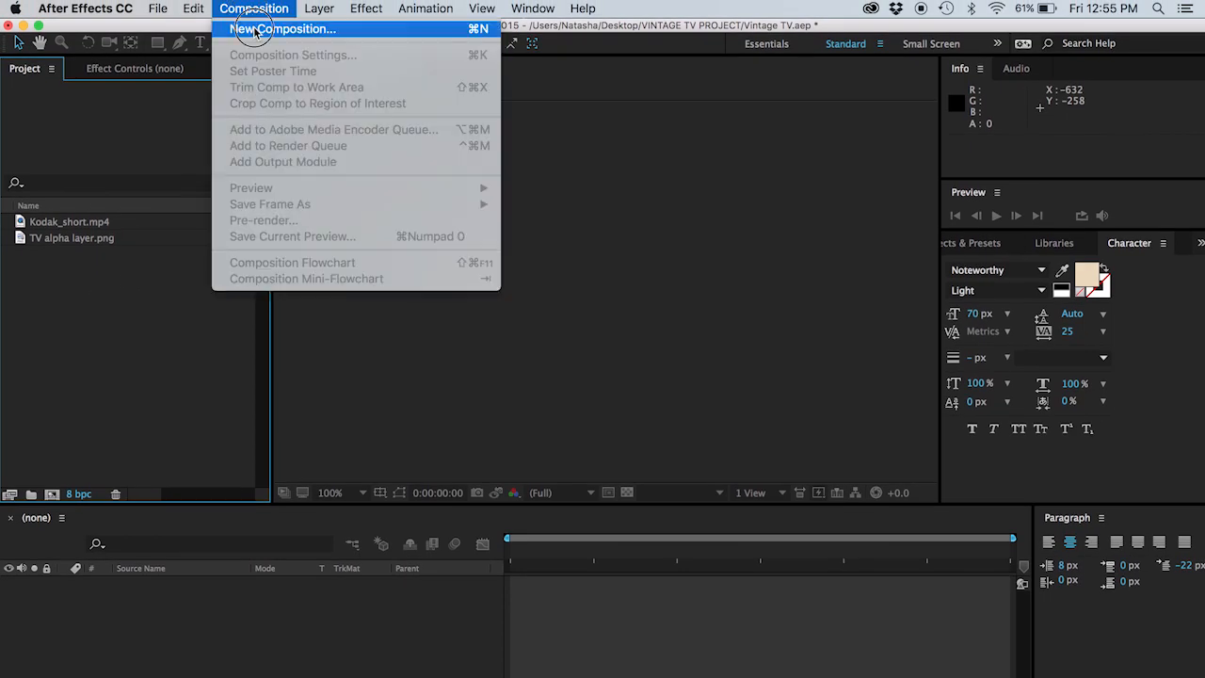
{"action": "left_click", "coordinate": [255, 30]}
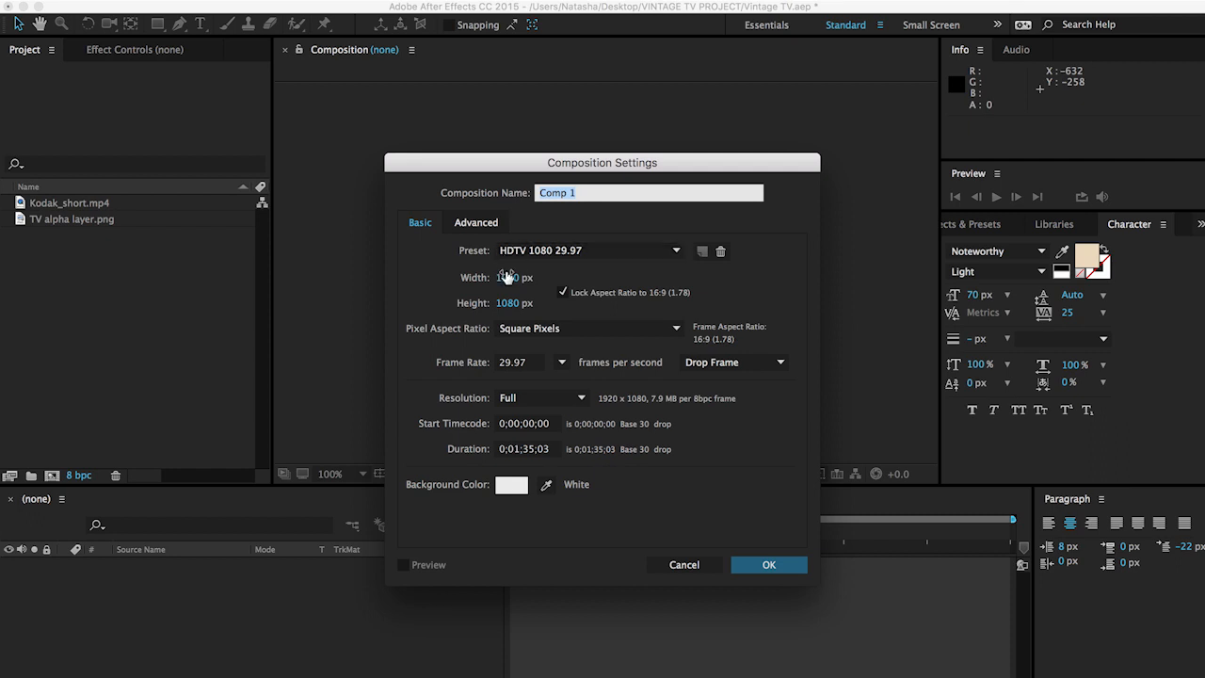
{"action": "left_click", "coordinate": [667, 563]}
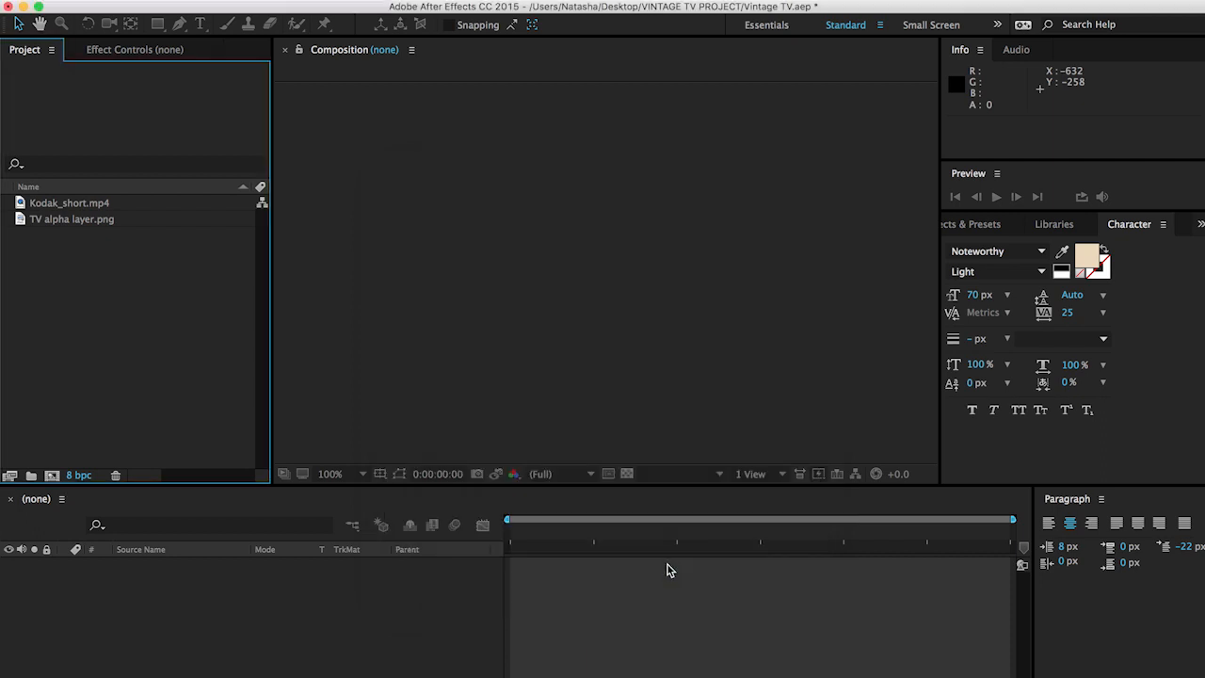
- Create a new composition directly from TV alpha layer.png so it takes on the image's dimensions
{"action": "left_click", "coordinate": [19, 222]}
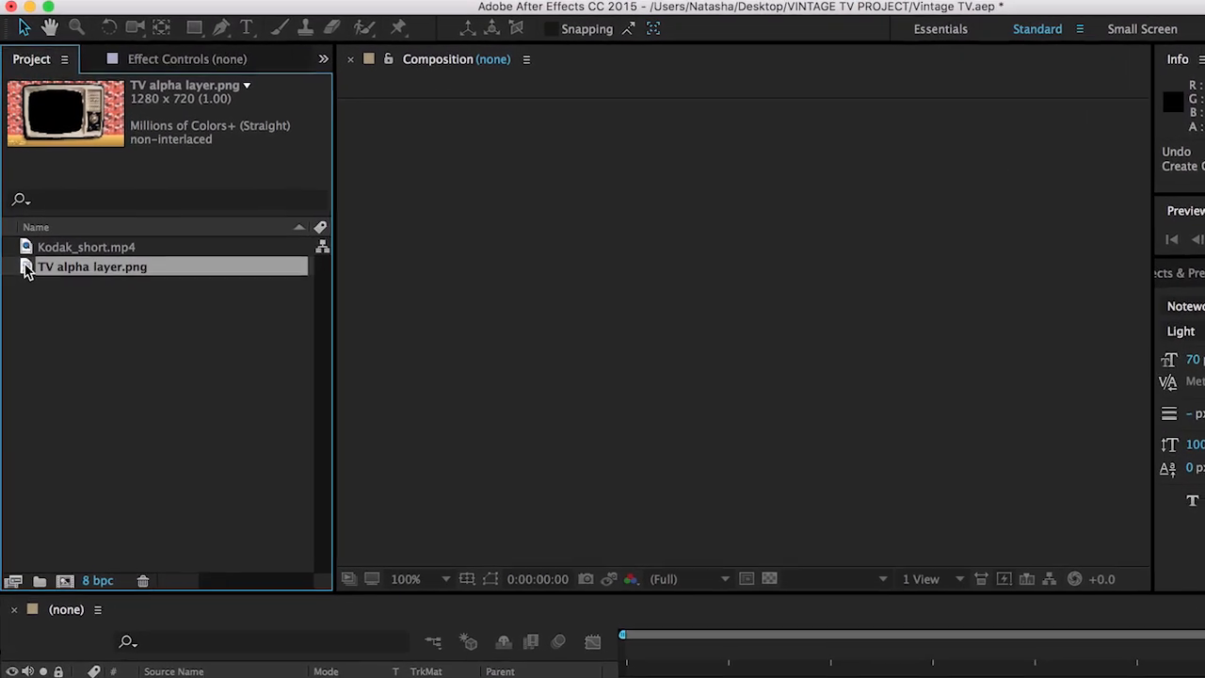
{"action": "left_click_drag", "start_coordinate": [23, 248], "coordinate": [69, 624]}
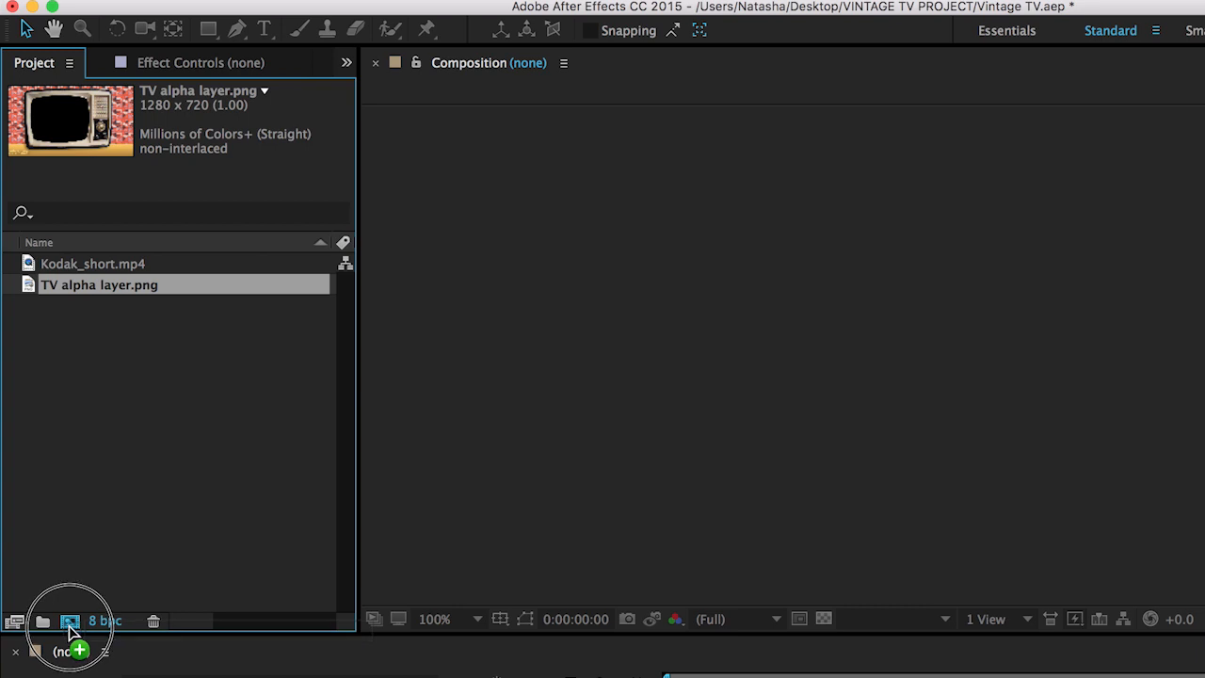
{"action": "left_click_drag", "start_coordinate": [69, 624], "coordinate": [70, 626]}
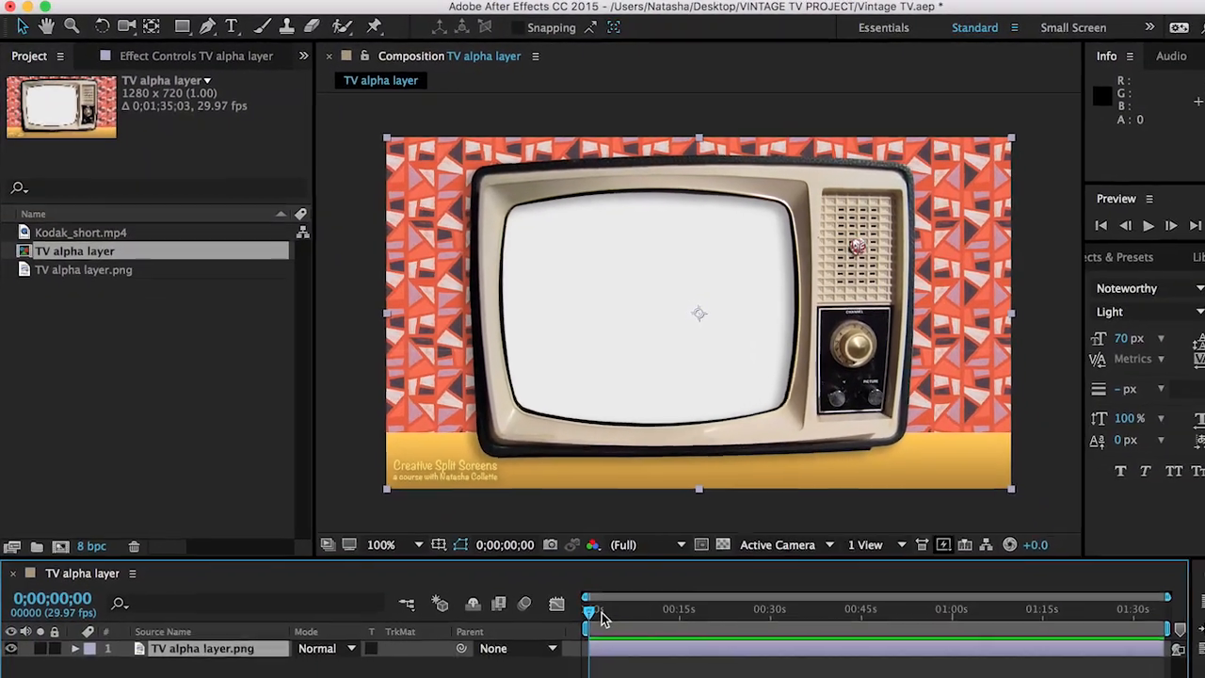
- Scrub through the TV alpha layer composition and examine the details of the composition, its source PNG and the Kodak_short.mp4 clip
{"action": "left_click_drag", "start_coordinate": [616, 640], "coordinate": [878, 656]}
{"action": "left_click_drag", "start_coordinate": [764, 571], "coordinate": [658, 551]}
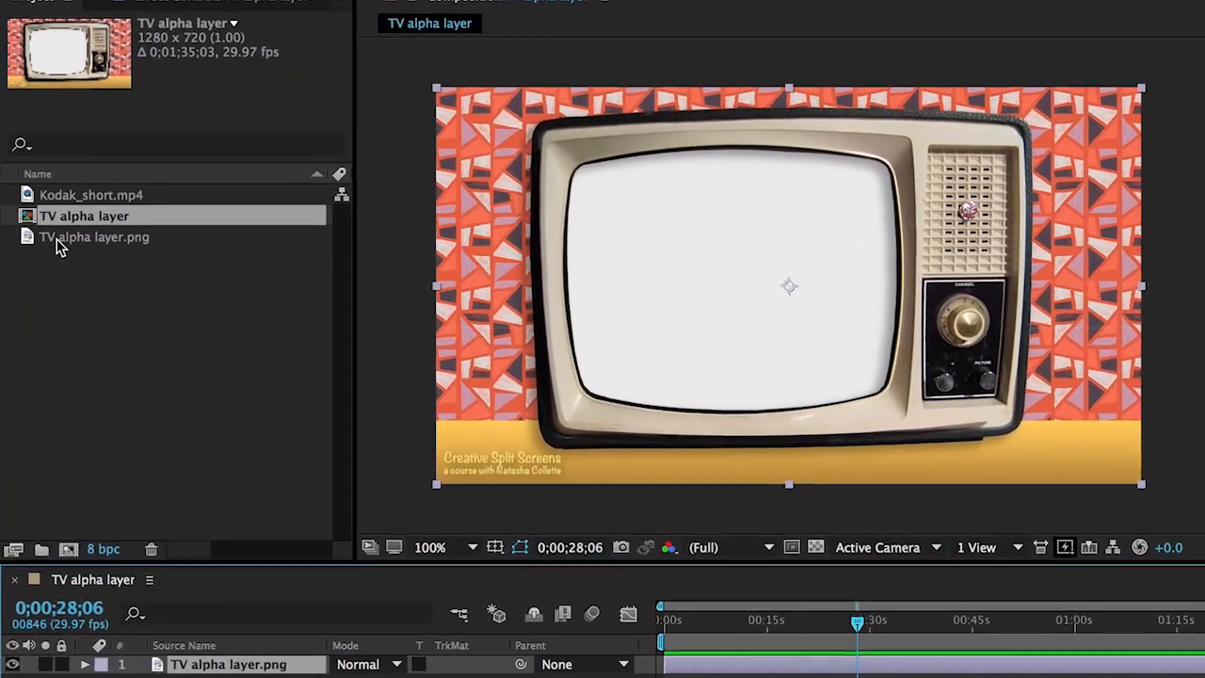
{"action": "left_click", "coordinate": [60, 241]}
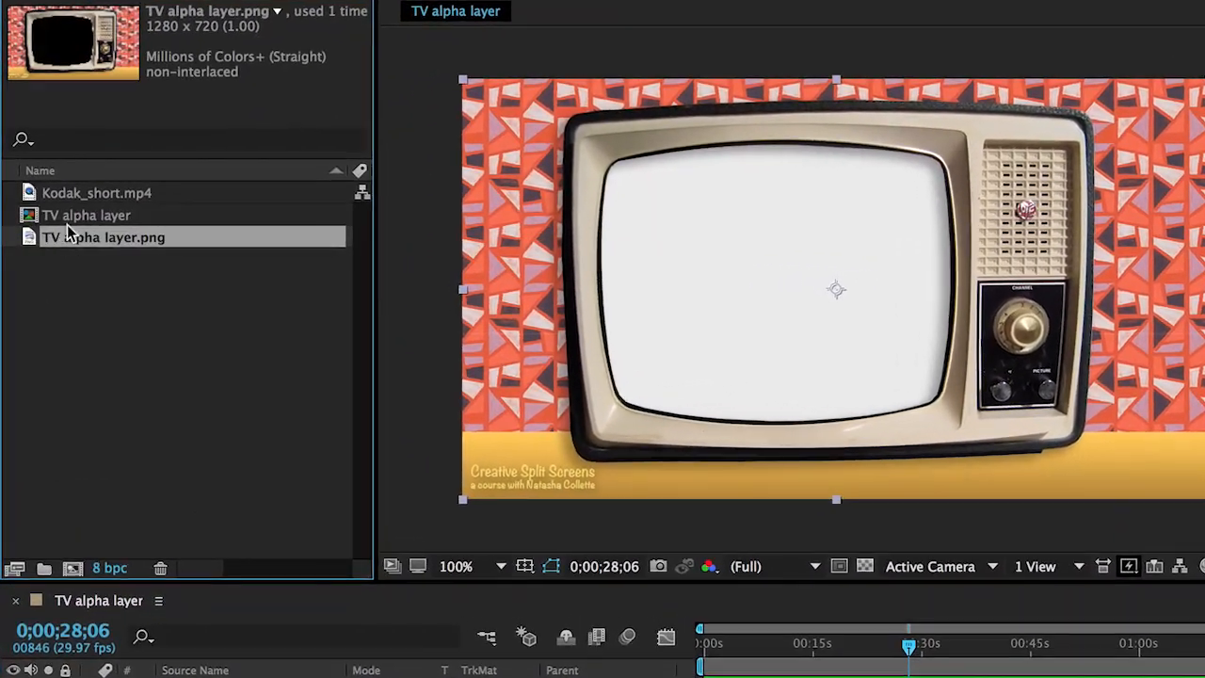
{"action": "left_click", "coordinate": [82, 194]}
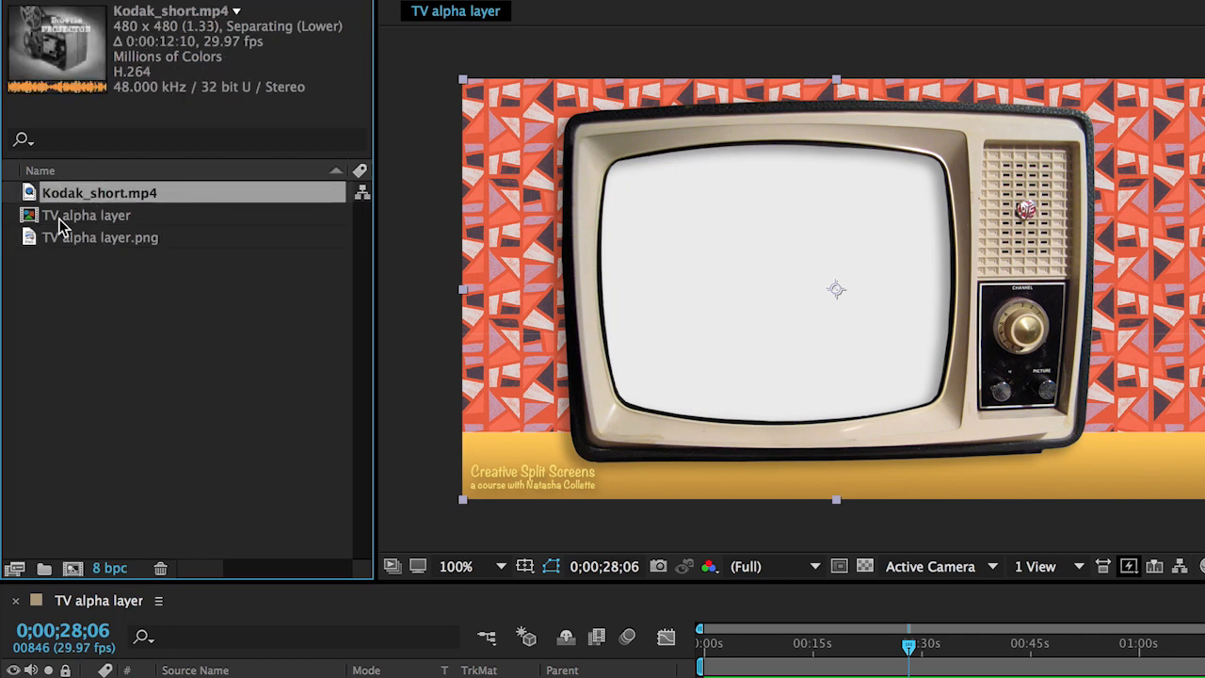
{"action": "left_click", "coordinate": [59, 222]}
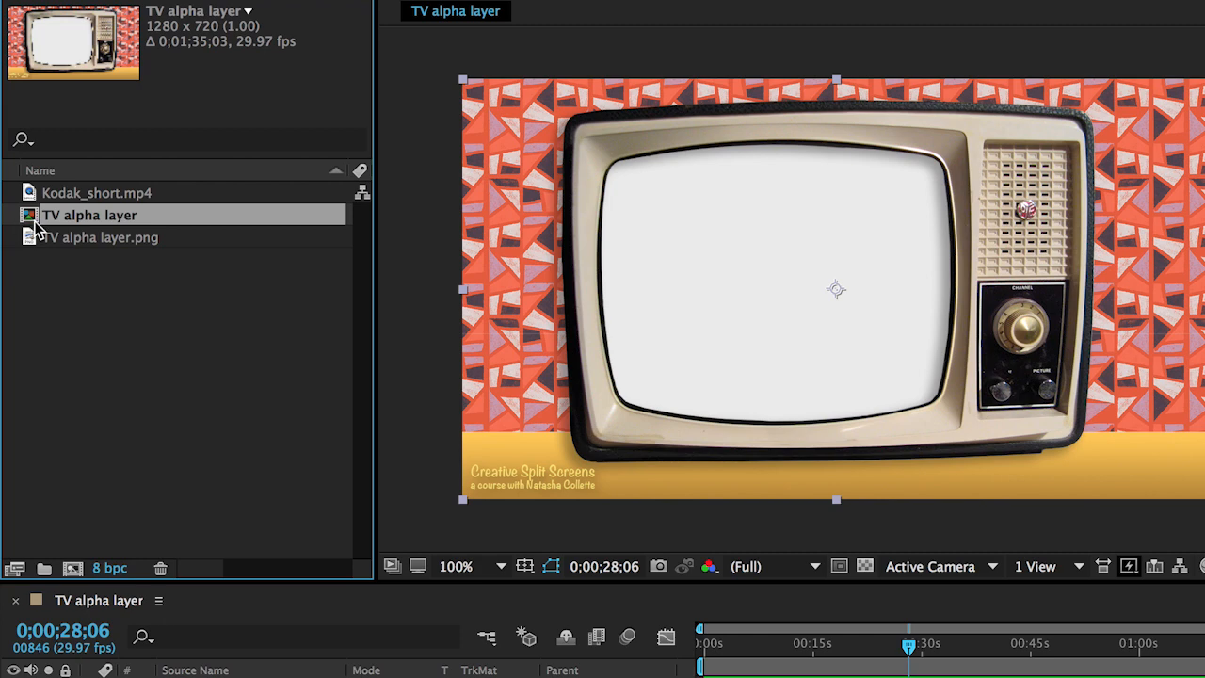
{"action": "left_click", "coordinate": [90, 247]}
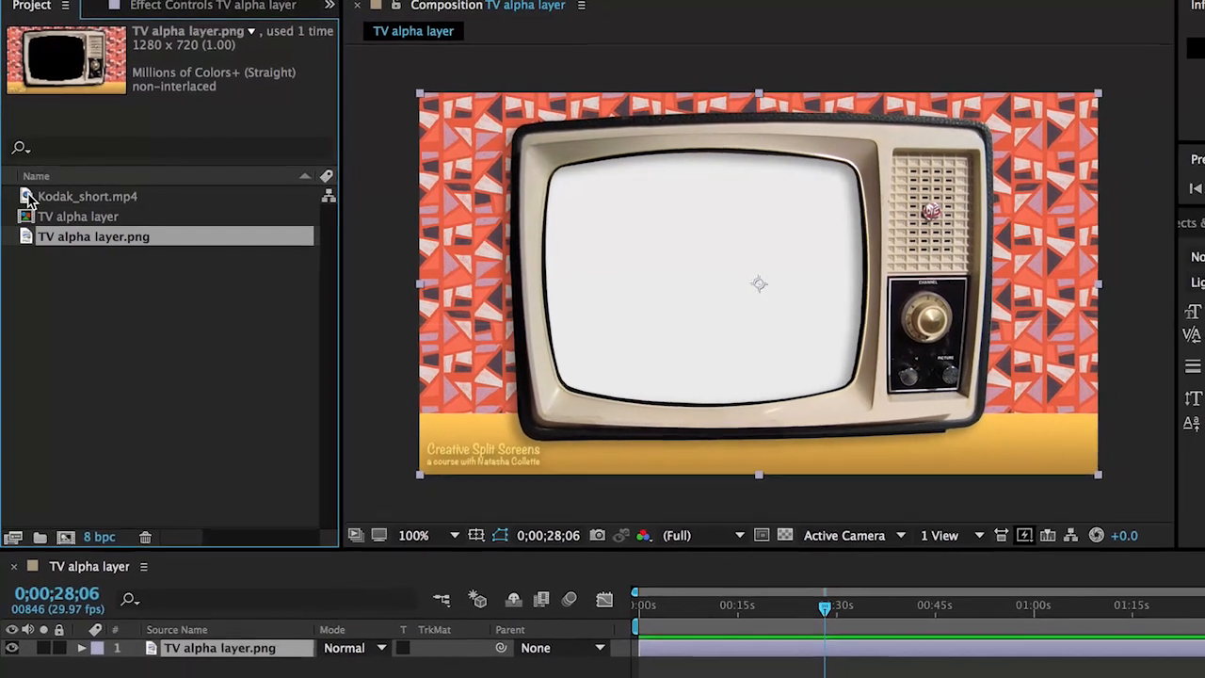
- Add Kodak_short.mp4 as the layer above TV alpha layer.png and move the current time to 0;00;03;11
{"action": "left_click", "coordinate": [28, 198]}
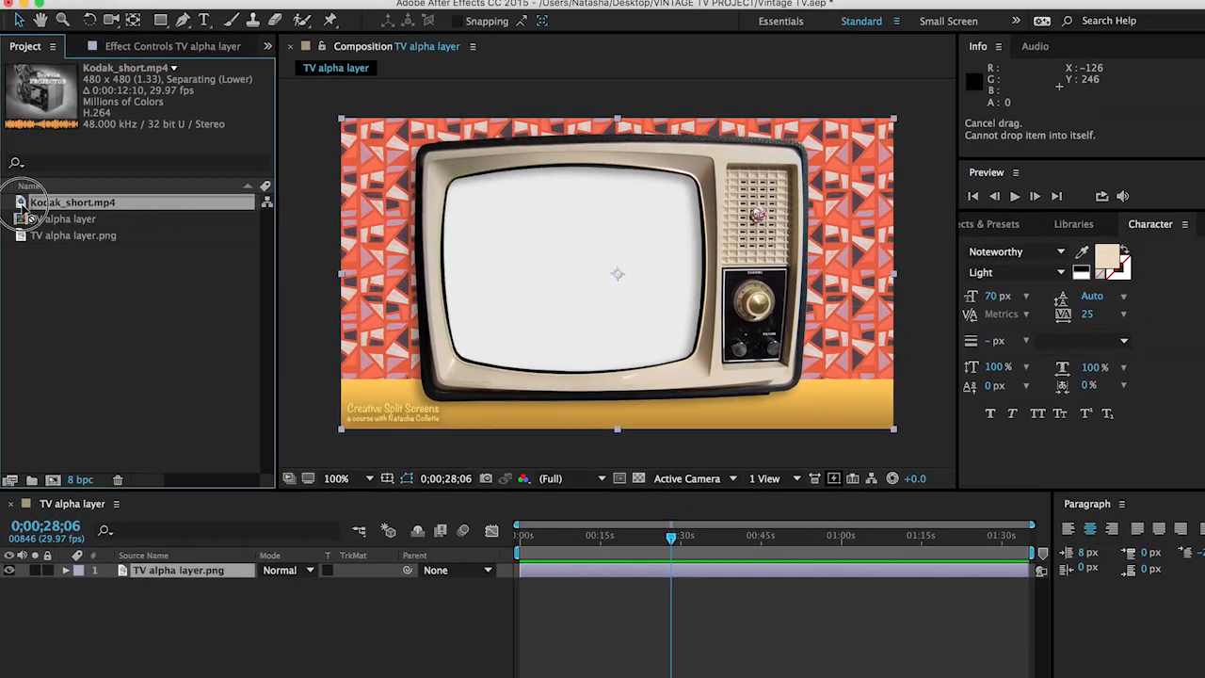
{"action": "left_click_drag", "start_coordinate": [24, 202], "coordinate": [103, 564]}
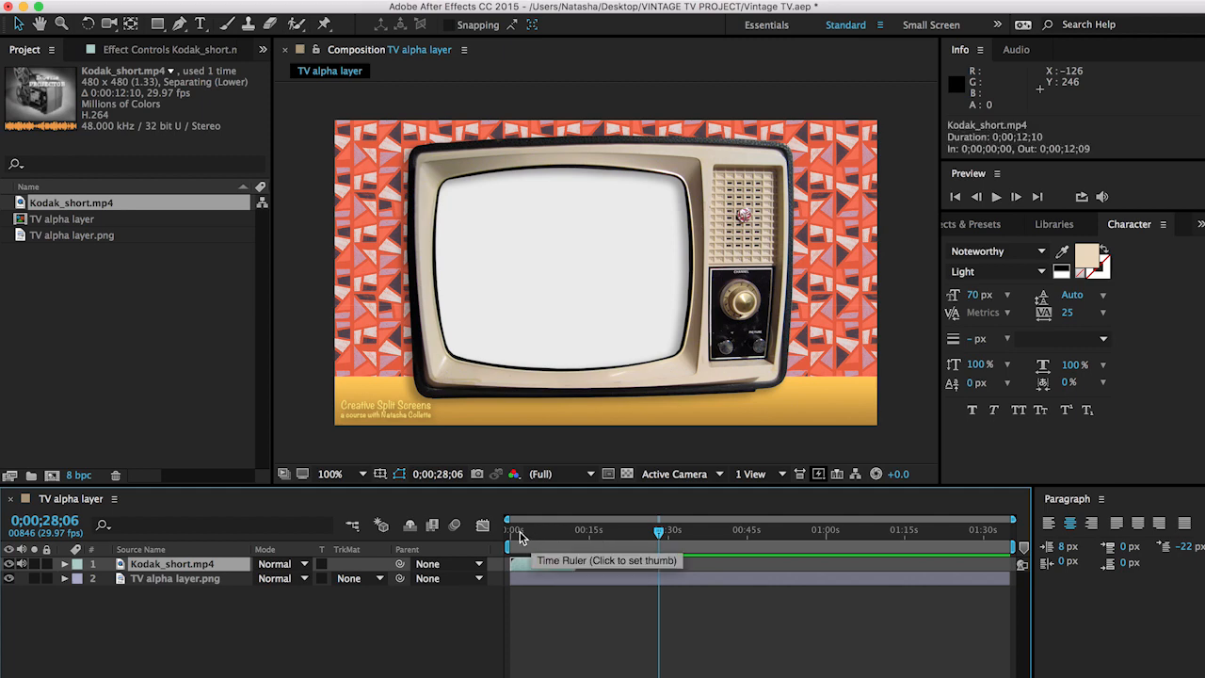
{"action": "mouse_move", "coordinate": [532, 541]}
{"action": "left_mouse_down"}
{"action": "mouse_move", "coordinate": [519, 538]}
{"action": "mouse_move", "coordinate": [555, 536]}
{"action": "mouse_move", "coordinate": [516, 538]}
{"action": "mouse_move", "coordinate": [543, 539]}
{"action": "mouse_move", "coordinate": [528, 539]}
{"action": "left_mouse_up"}
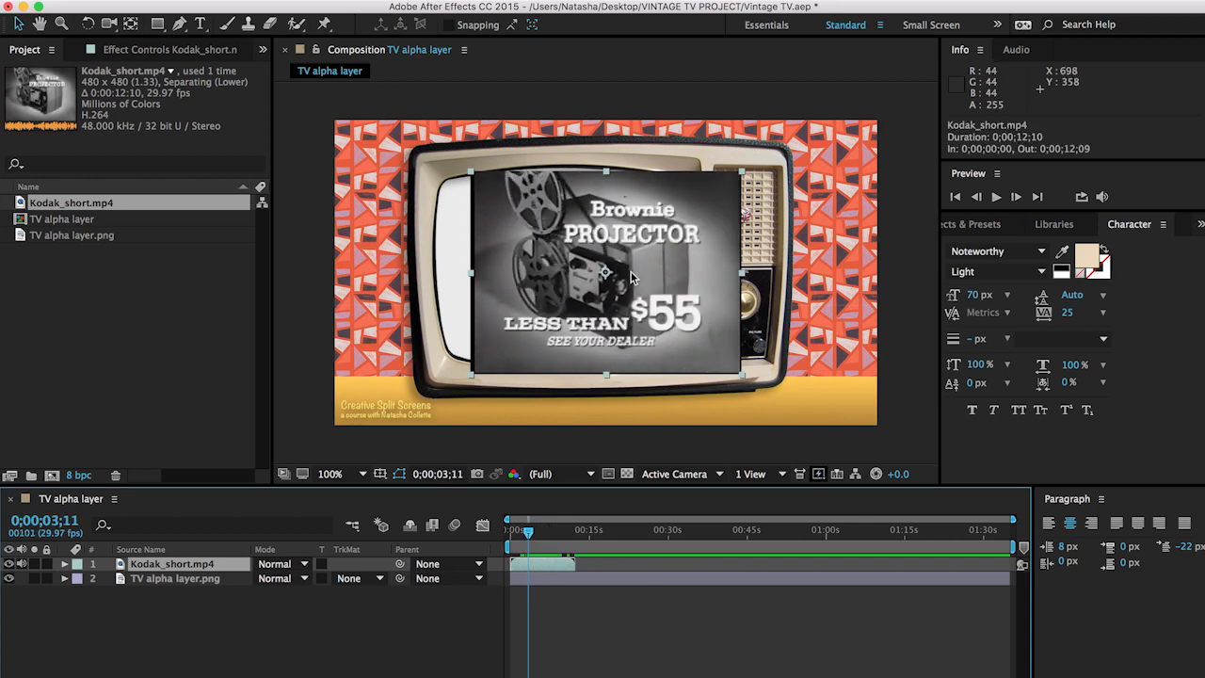
{"action": "left_click", "coordinate": [766, 277]}
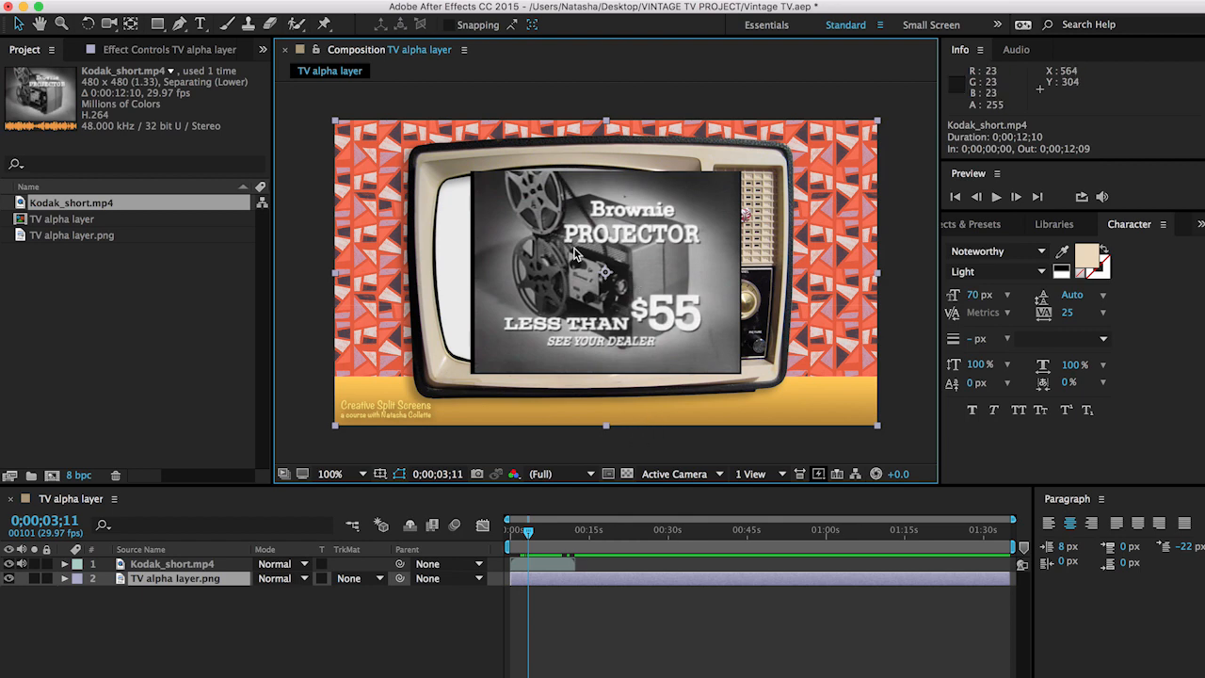
{"action": "left_click", "coordinate": [553, 564]}
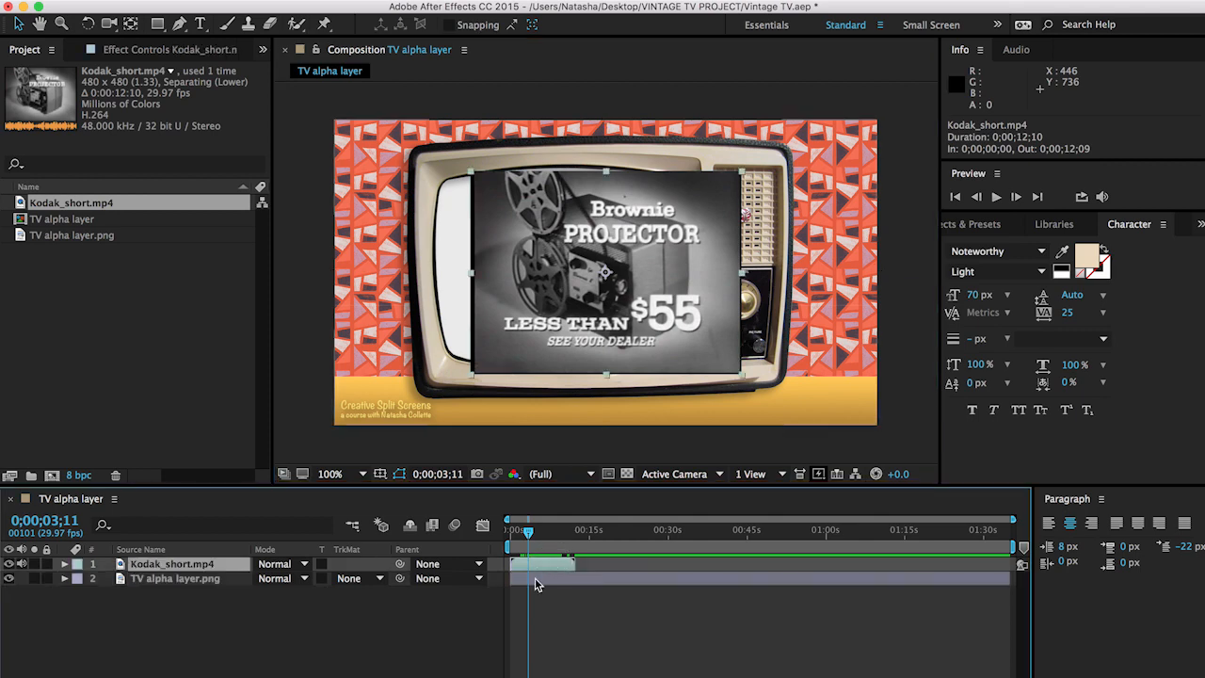
{"action": "left_click", "coordinate": [535, 578]}
{"action": "left_click", "coordinate": [539, 562]}
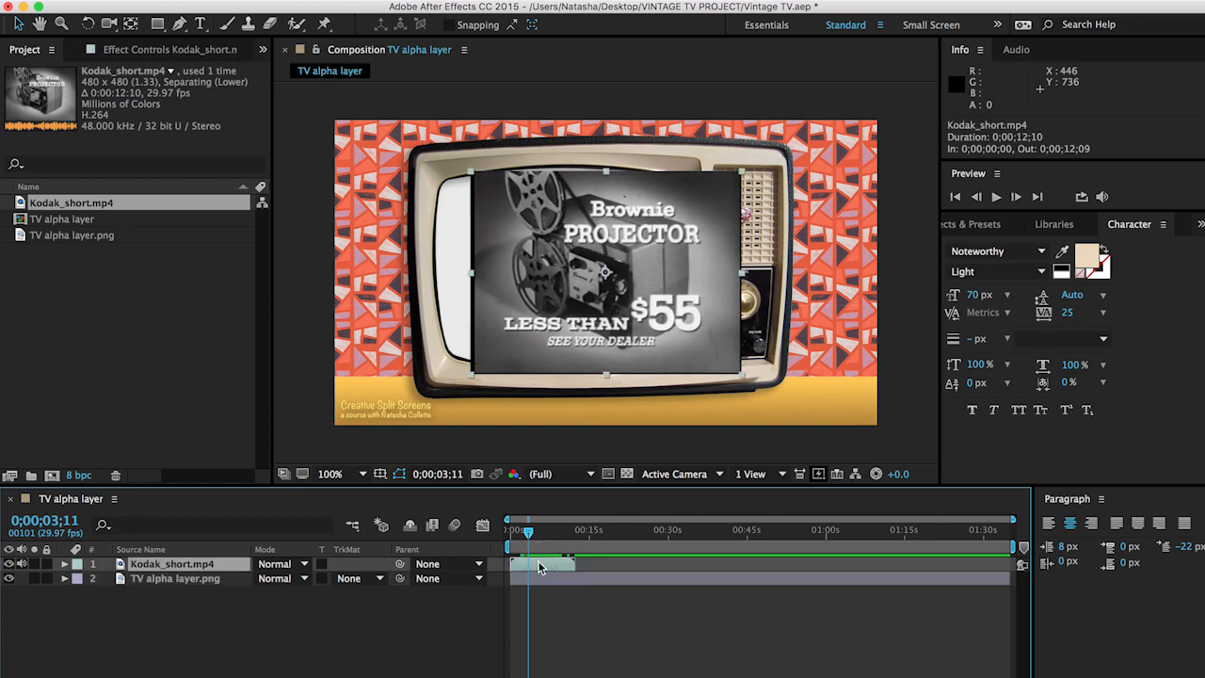
{"action": "left_click", "coordinate": [538, 578]}
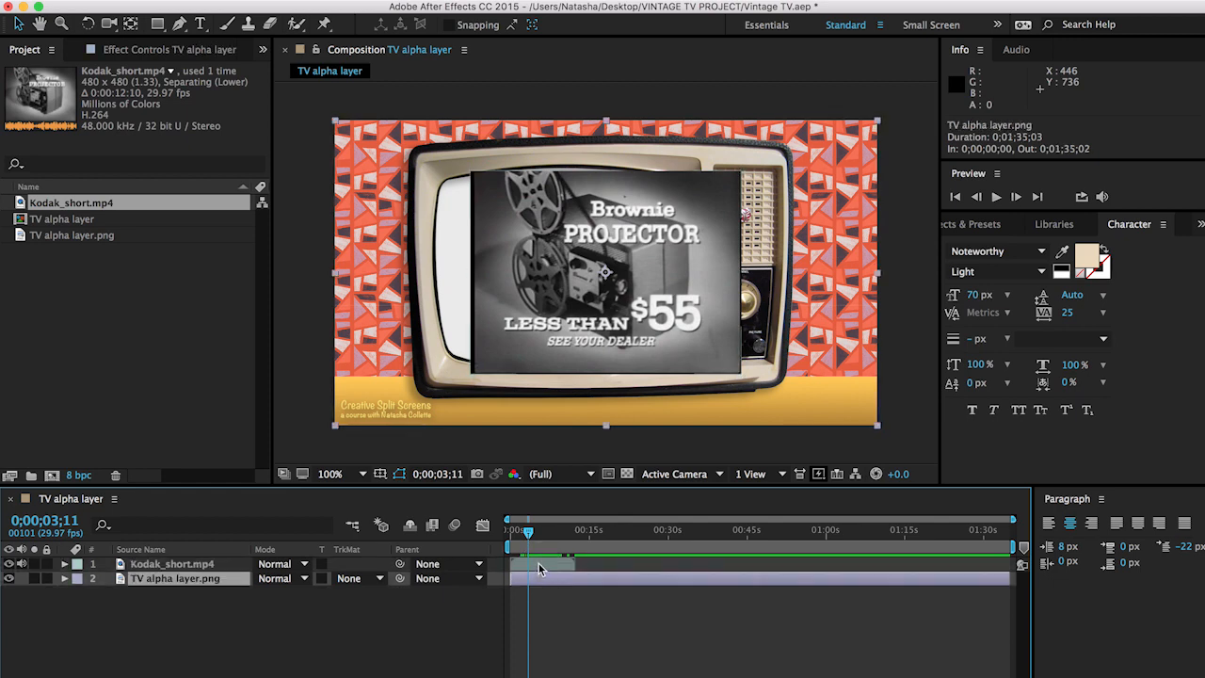
{"action": "left_click", "coordinate": [540, 565]}
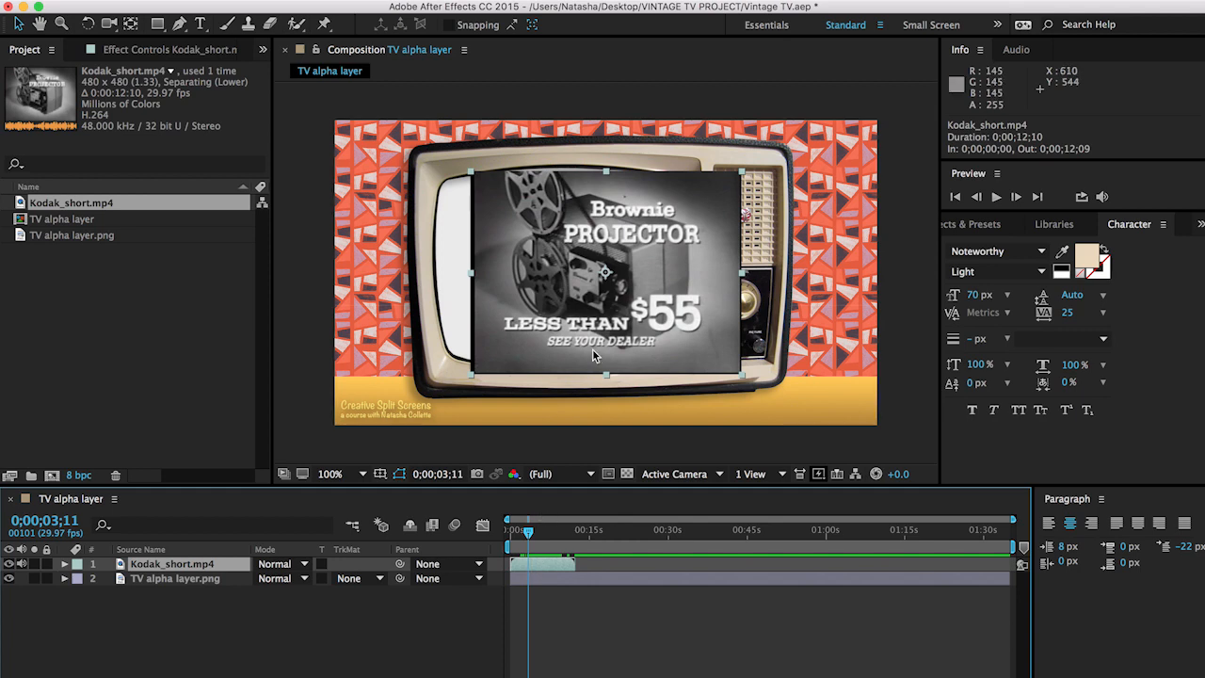
{"action": "left_click", "coordinate": [570, 579]}
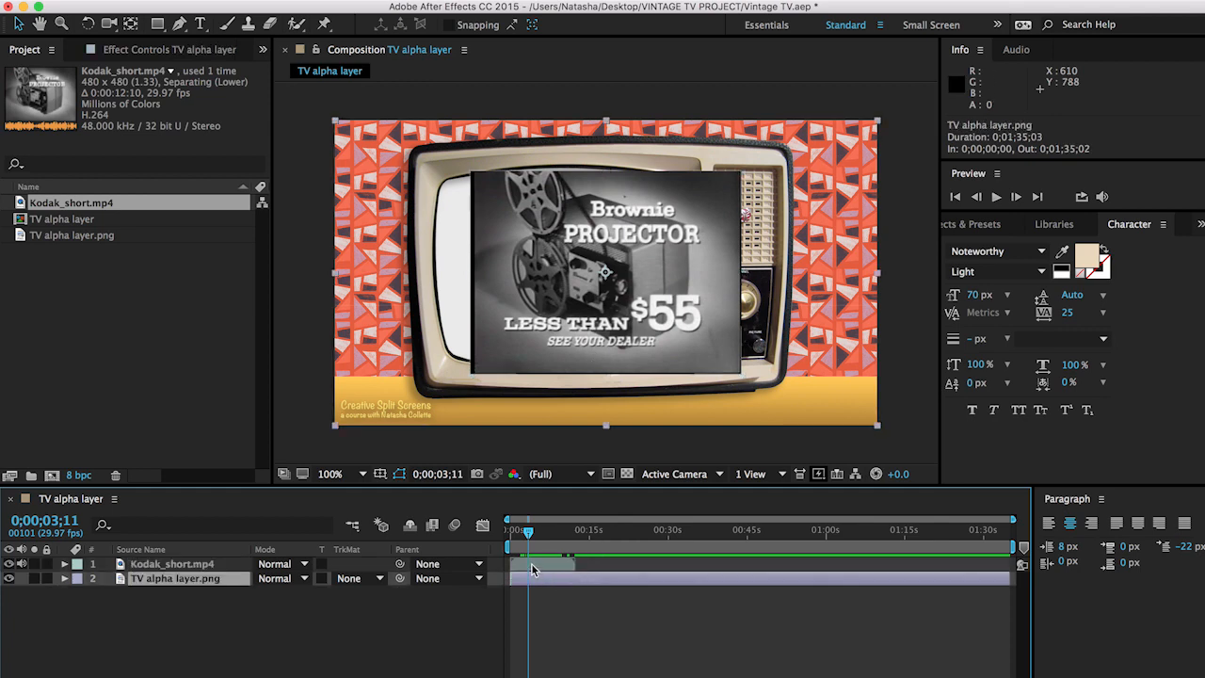
{"action": "left_click", "coordinate": [531, 565]}
- Move Kodak_short.mp4 below TV alpha layer.png in the layer stack and set the current time to 0;00;03;07
{"action": "left_click", "coordinate": [174, 565]}
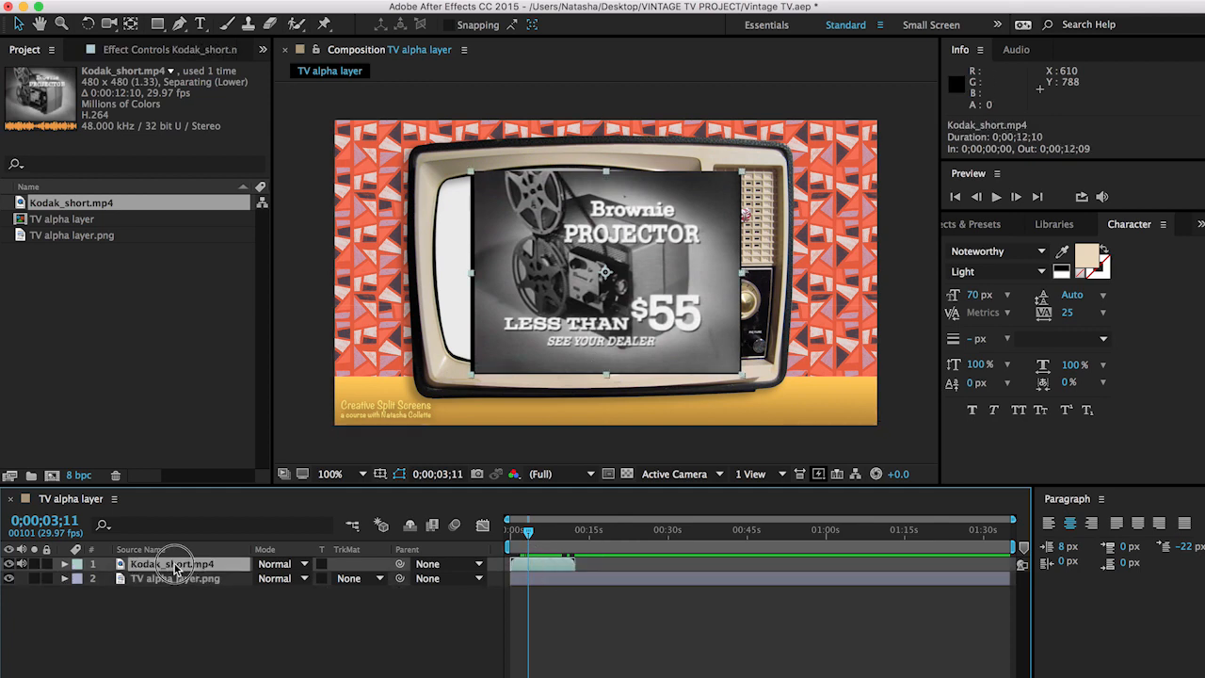
{"action": "left_click_drag", "start_coordinate": [174, 565], "coordinate": [171, 588]}
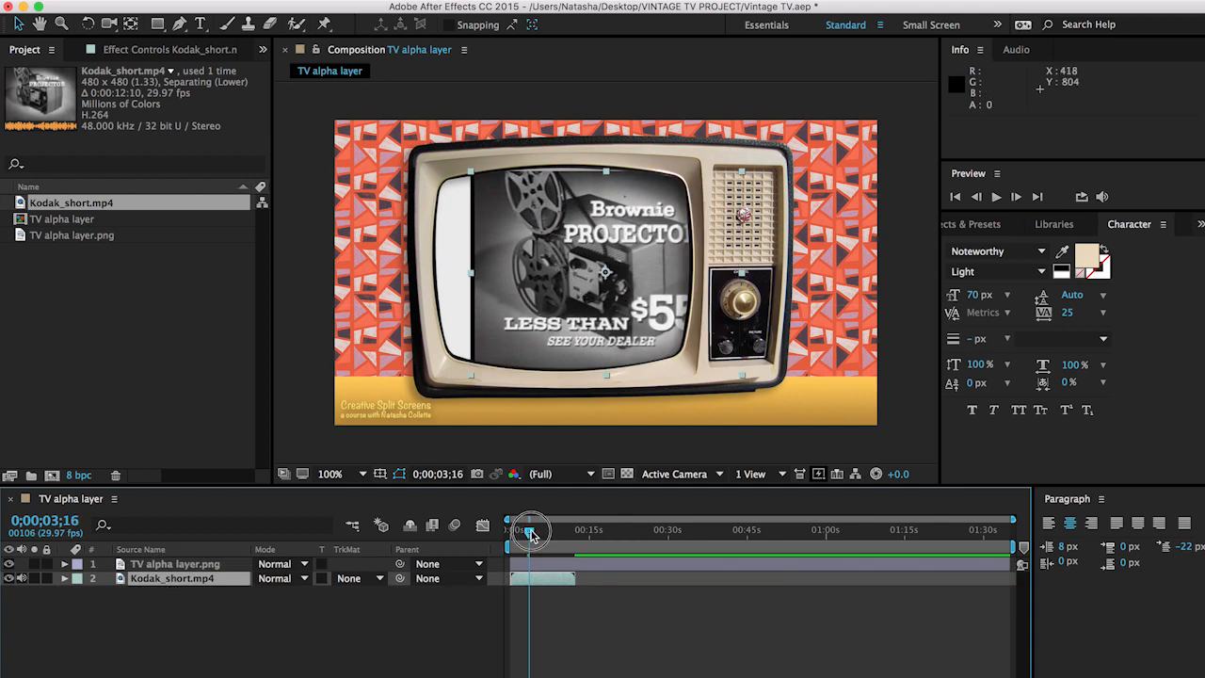
{"action": "mouse_move", "coordinate": [528, 532]}
{"action": "left_mouse_down"}
{"action": "mouse_move", "coordinate": [556, 543]}
{"action": "mouse_move", "coordinate": [504, 544]}
{"action": "mouse_move", "coordinate": [530, 545]}
{"action": "left_mouse_up"}
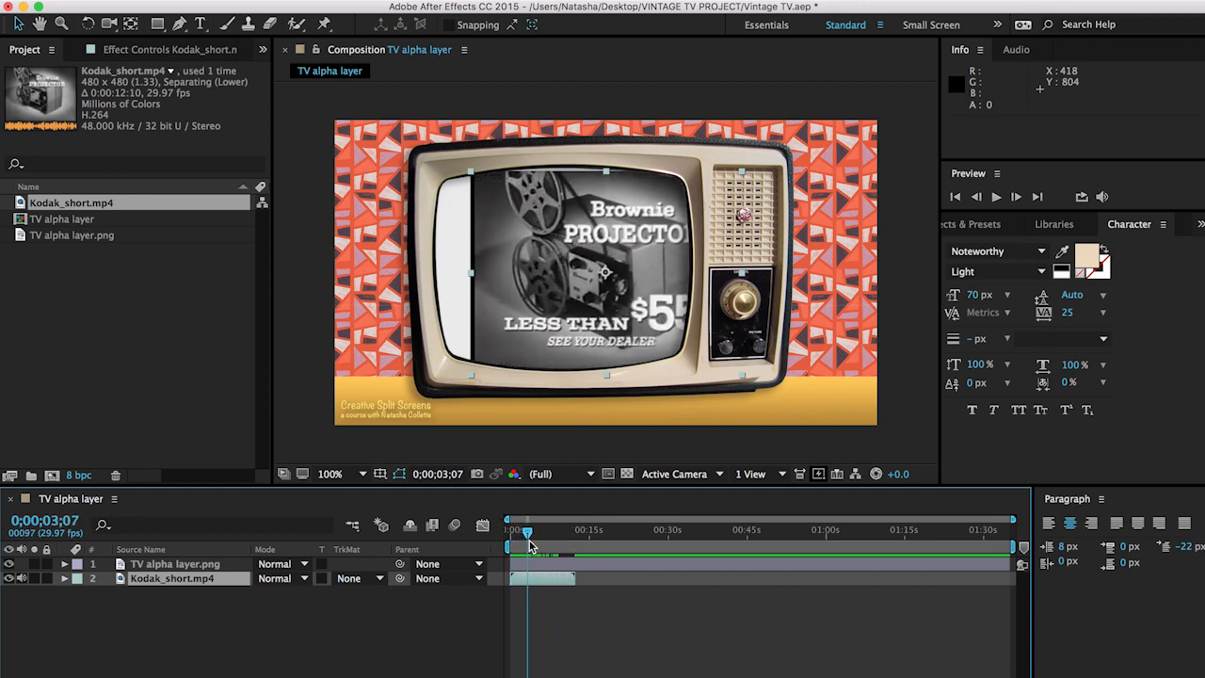
- Expand the Transform properties of Kodak_short.mp4 and set its Position to 539.0, 348.0 so the clip sits behind the TV screen opening
{"action": "left_click", "coordinate": [550, 585]}
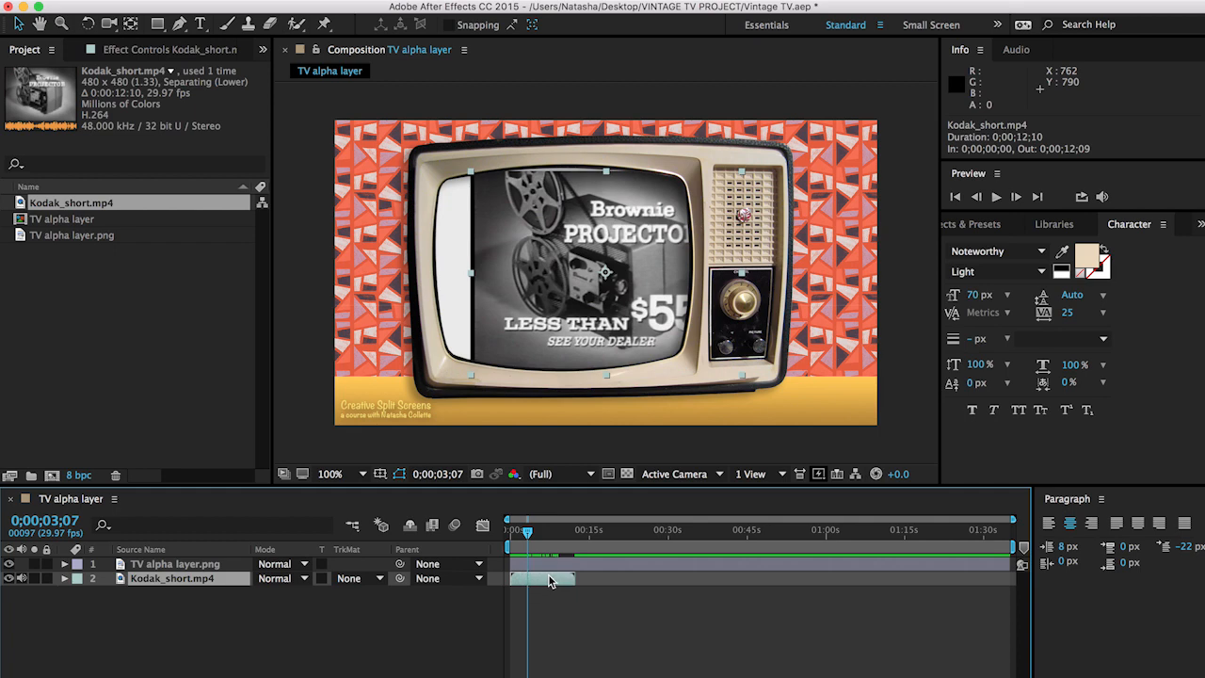
{"action": "left_click", "coordinate": [63, 579]}
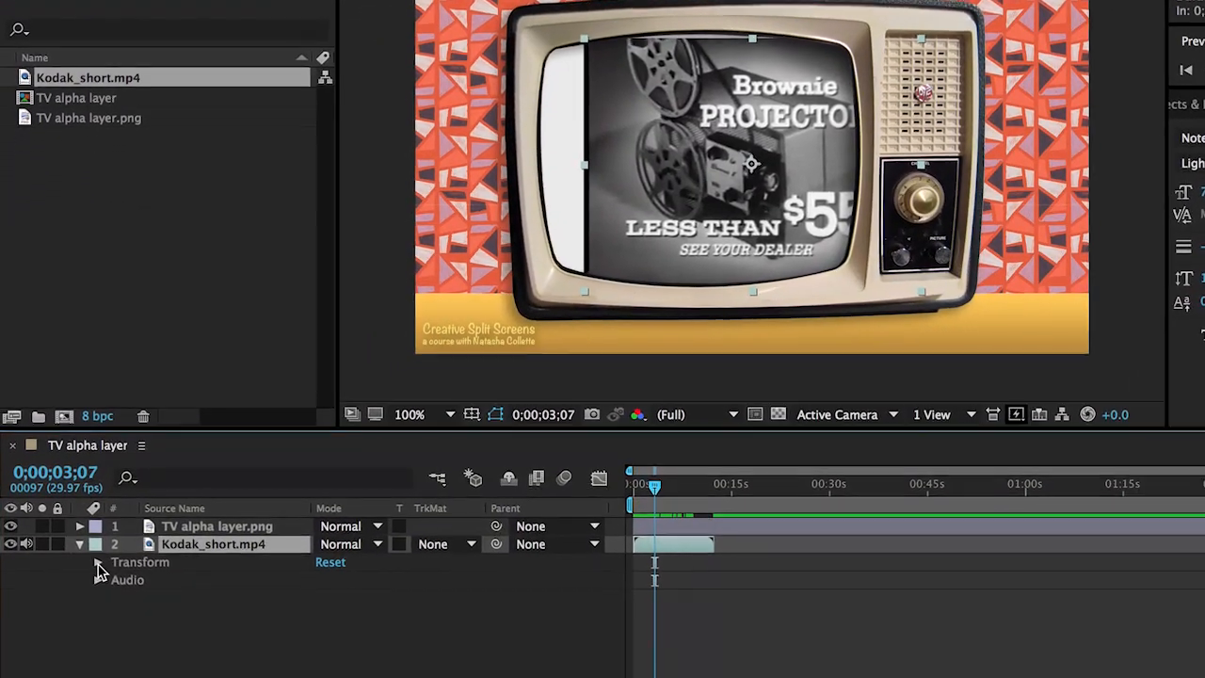
{"action": "left_click", "coordinate": [97, 564]}
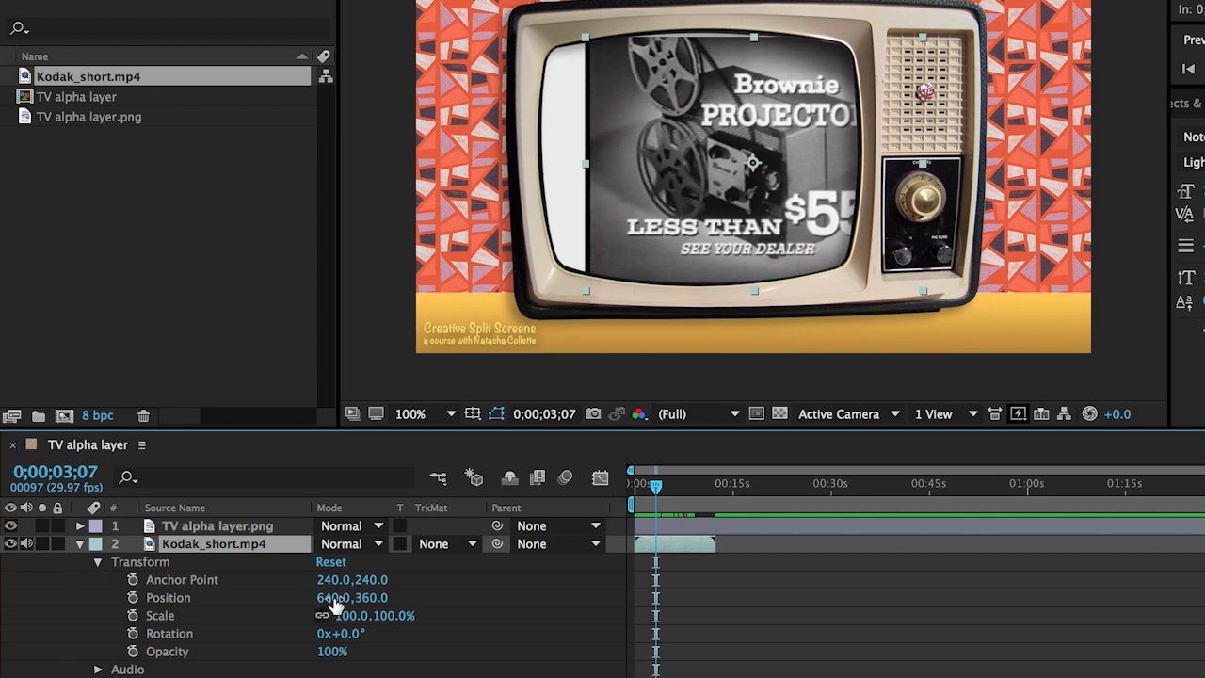
{"action": "left_click_drag", "start_coordinate": [334, 603], "coordinate": [237, 604]}
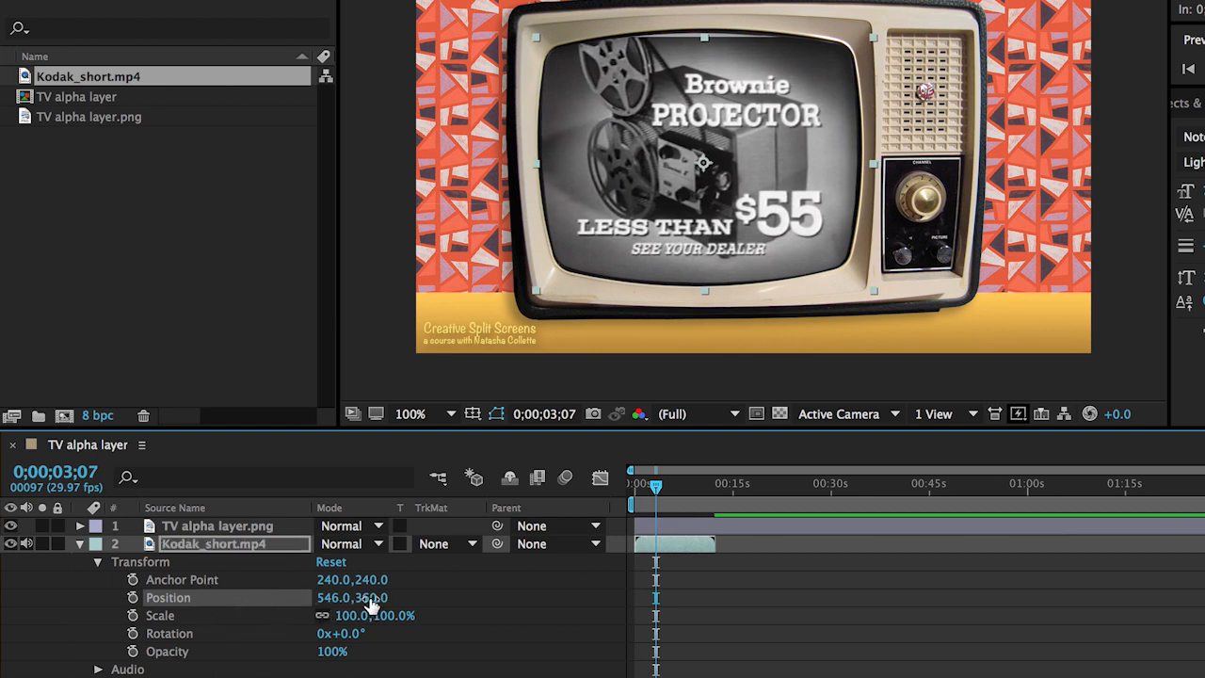
{"action": "left_click_drag", "start_coordinate": [368, 598], "coordinate": [327, 607]}
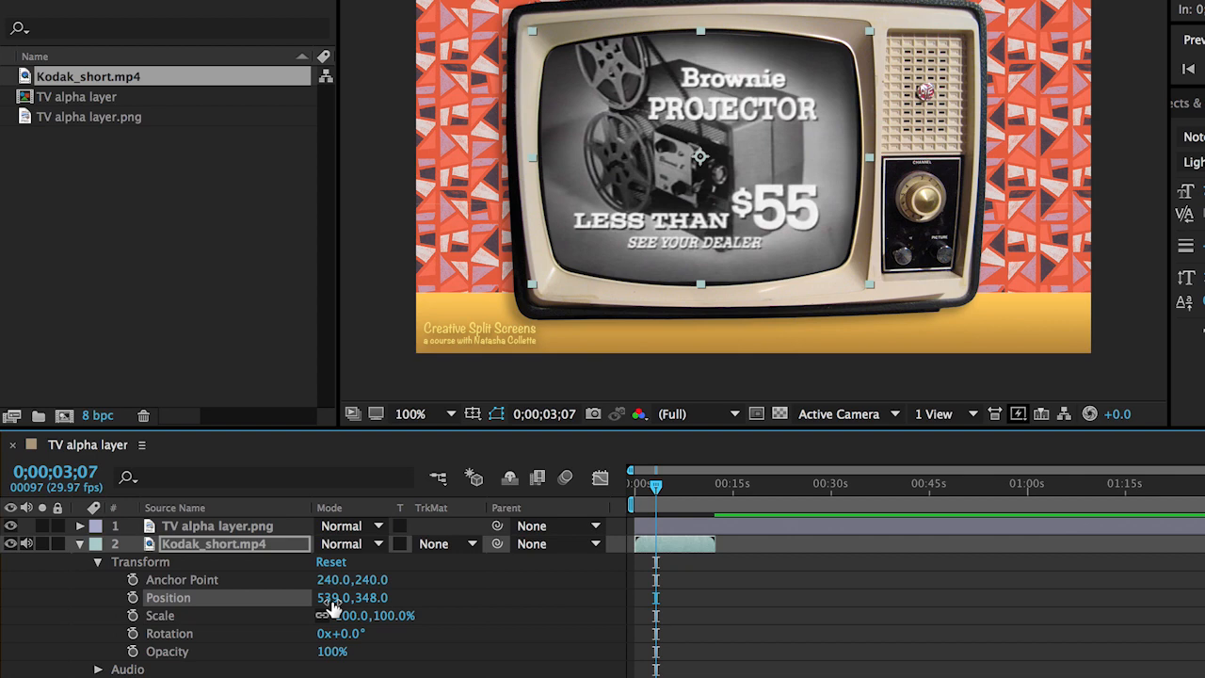
- Nudge Kodak_short.mp4 horizontally to the right until its Position is 579.0, 348.0
{"action": "key", "text": "Right"}
{"action": "key", "text": "Right"}
{"action": "key", "text": "Right"}
{"action": "key", "text": "Right"}
{"action": "key", "text": "Right"}
{"action": "key", "text": "Right"}
{"action": "key", "text": "Right"}
{"action": "key", "text": "Right"}
{"action": "key", "text": "Right"}
{"action": "key", "text": "Right"}
{"action": "key", "text": "Right"}
{"action": "key", "text": "Right"}
{"action": "key", "text": "Right"}
{"action": "key", "text": "Right"}
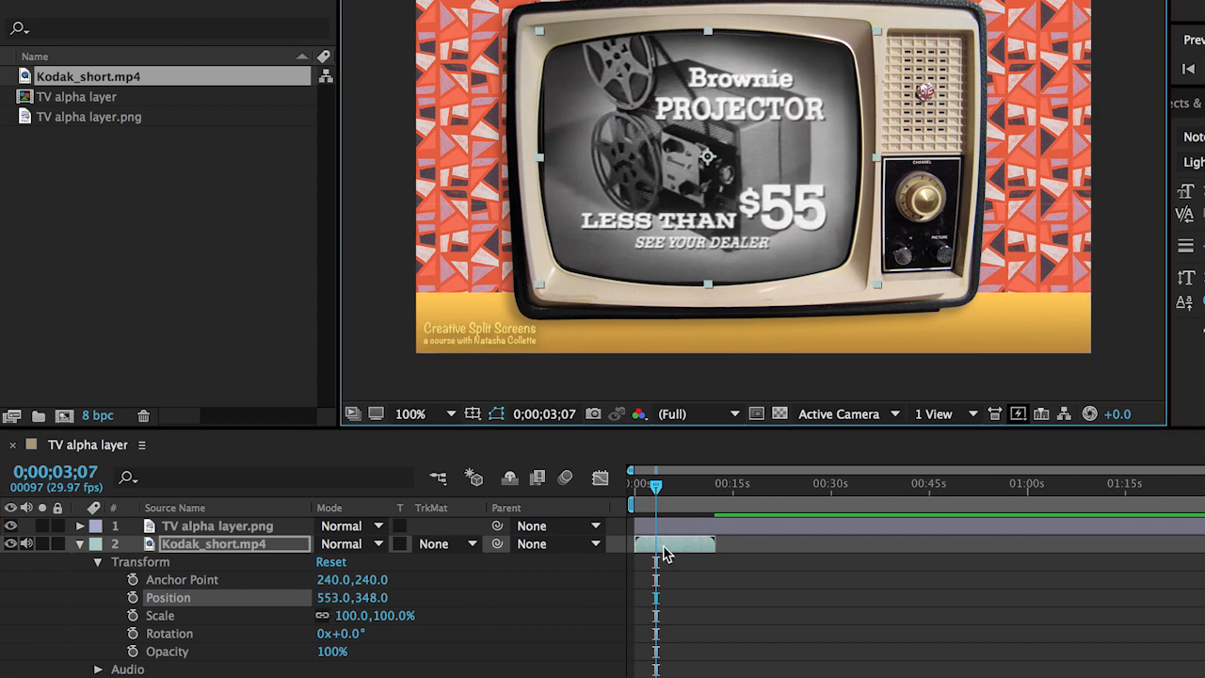
{"action": "key", "text": "Right"}
{"action": "key", "text": "Right"}
{"action": "key", "text": "Right"}
{"action": "key", "text": "Right"}
{"action": "key", "text": "Right"}
{"action": "key", "text": "Right"}
{"action": "key", "text": "Right"}
{"action": "key", "text": "Right"}
{"action": "key", "text": "Right"}
{"action": "key", "text": "Right"}
{"action": "key", "text": "Right"}
{"action": "key", "text": "Right"}
{"action": "key", "text": "Right"}
{"action": "key", "text": "Right"}
{"action": "key", "text": "Right"}
{"action": "key", "text": "Right"}
{"action": "key", "text": "Right"}
{"action": "key", "text": "Right"}
{"action": "key", "text": "Right"}
{"action": "key", "text": "Right"}
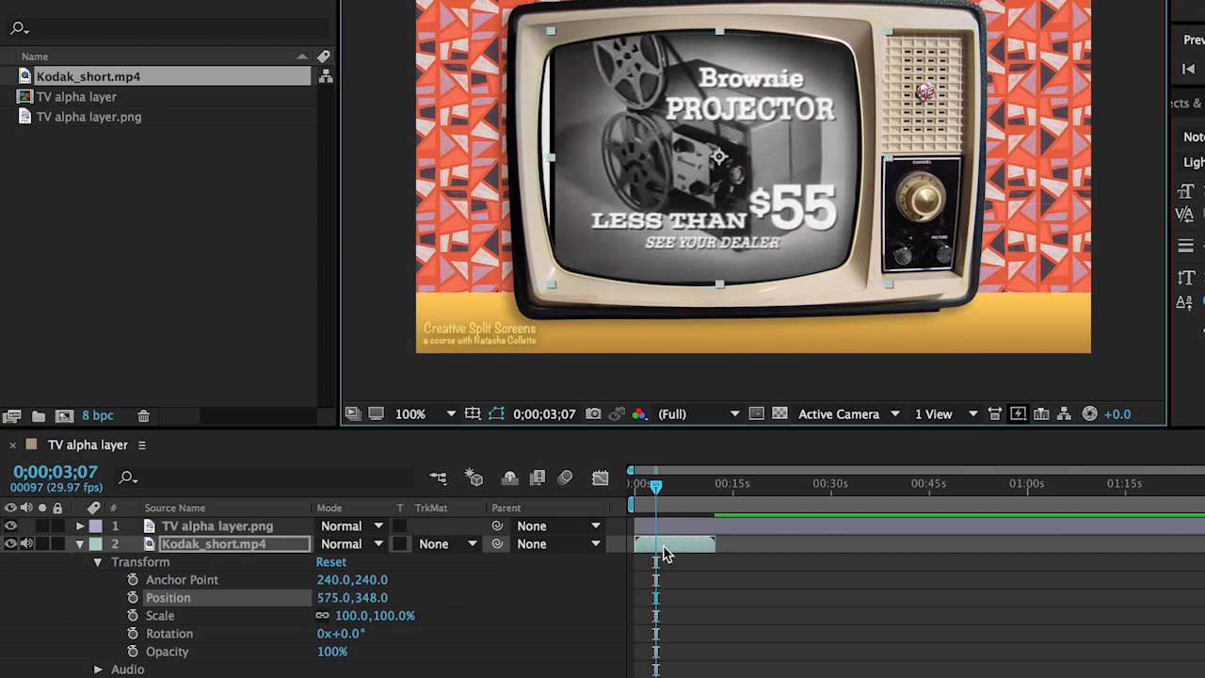
{"action": "key", "text": "Right"}
{"action": "key", "text": "Right"}
{"action": "key", "text": "Right"}
{"action": "key", "text": "Right"}
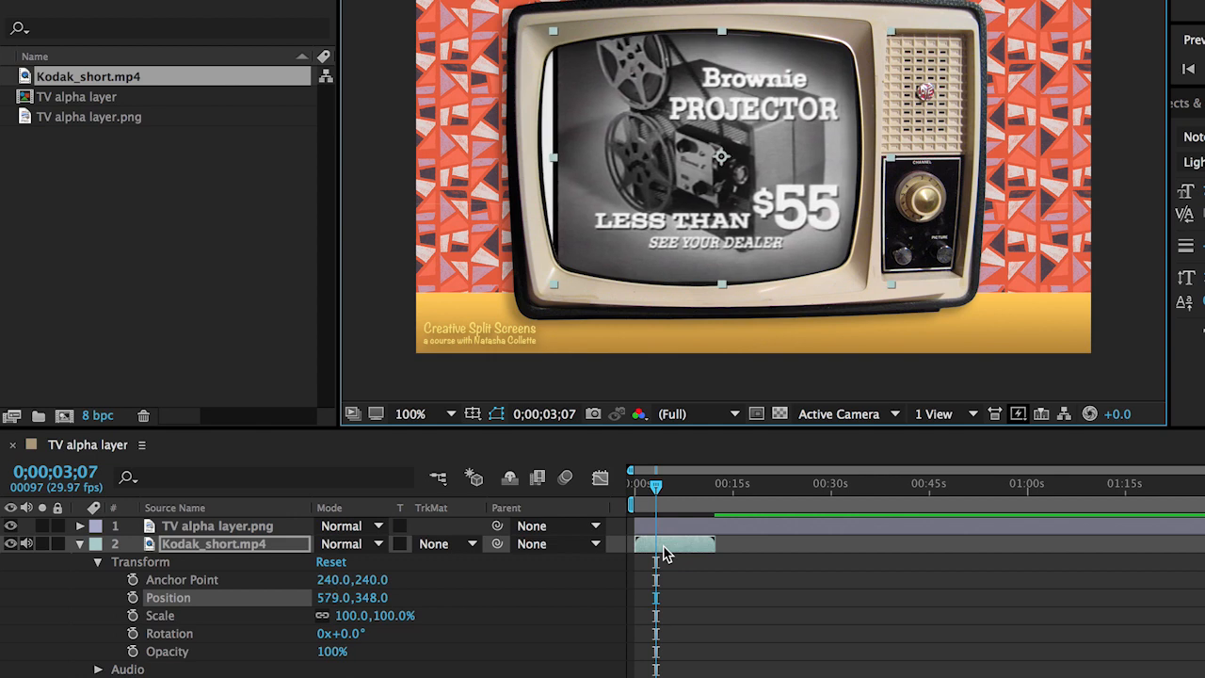
- Nudge Kodak_short.mp4 back to the left to Position 535.0, 348.0 and return the current time to 0;00;00;00
{"action": "key", "text": "Left"}
{"action": "key", "text": "Left"}
{"action": "key", "text": "shift+Left"}
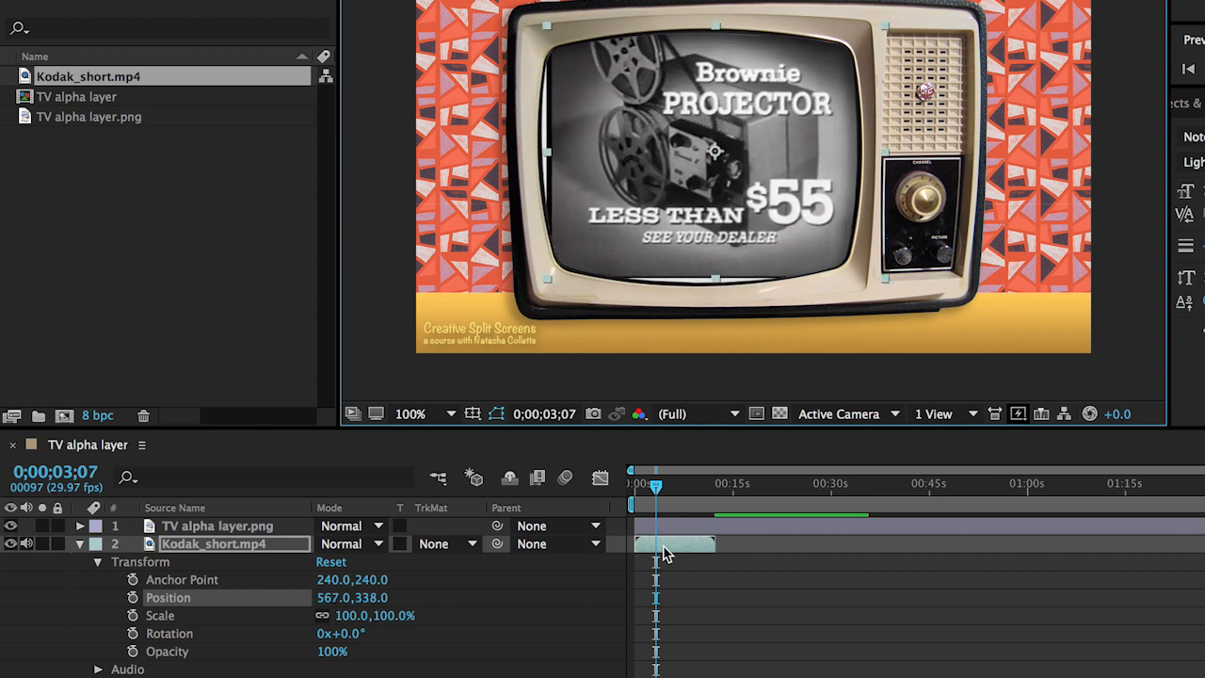
{"action": "key", "text": "Left"}
{"action": "key", "text": "Left"}
{"action": "key", "text": "Left"}
{"action": "key", "text": "Left"}
{"action": "key", "text": "Left"}
{"action": "key", "text": "Left"}
{"action": "key", "text": "Left"}
{"action": "key", "text": "Left"}
{"action": "key", "text": "Left"}
{"action": "key", "text": "Left"}
{"action": "key", "text": "Left"}
{"action": "key", "text": "Left"}
{"action": "key", "text": "Left"}
{"action": "key", "text": "Left"}
{"action": "key", "text": "Left"}
{"action": "key", "text": "Left"}
{"action": "key", "text": "Left"}
{"action": "key", "text": "Left"}
{"action": "key", "text": "Left"}
{"action": "key", "text": "Left"}
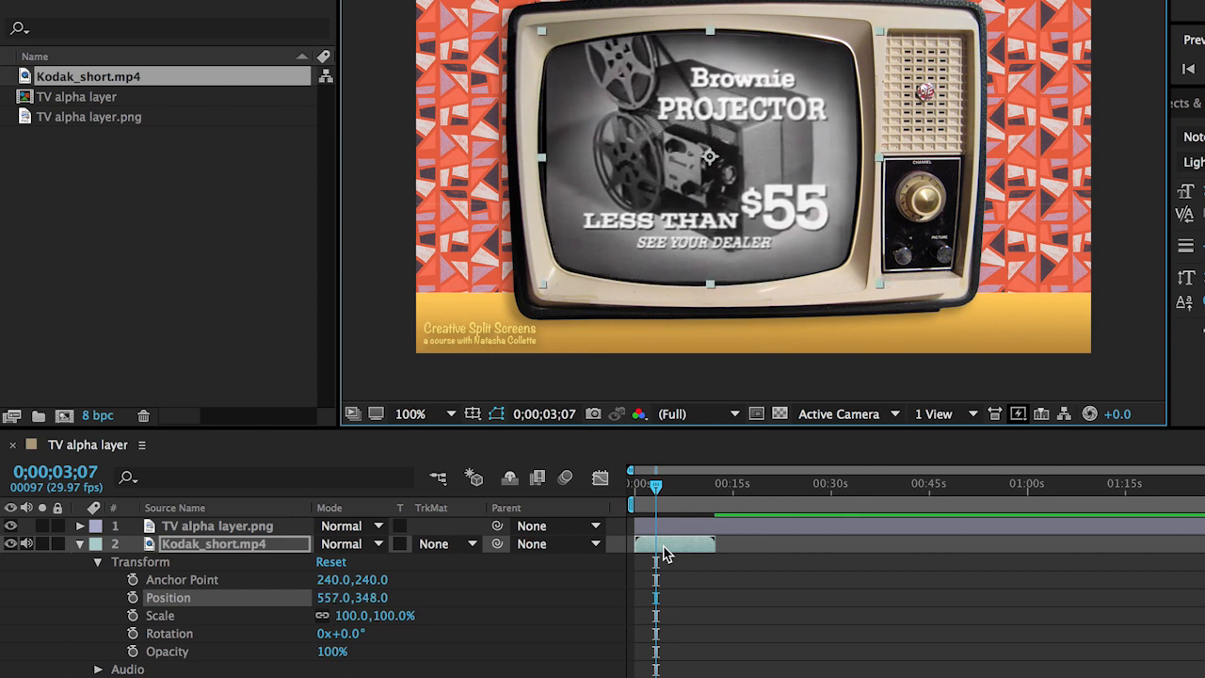
{"action": "key", "text": "Left"}
{"action": "key", "text": "Left"}
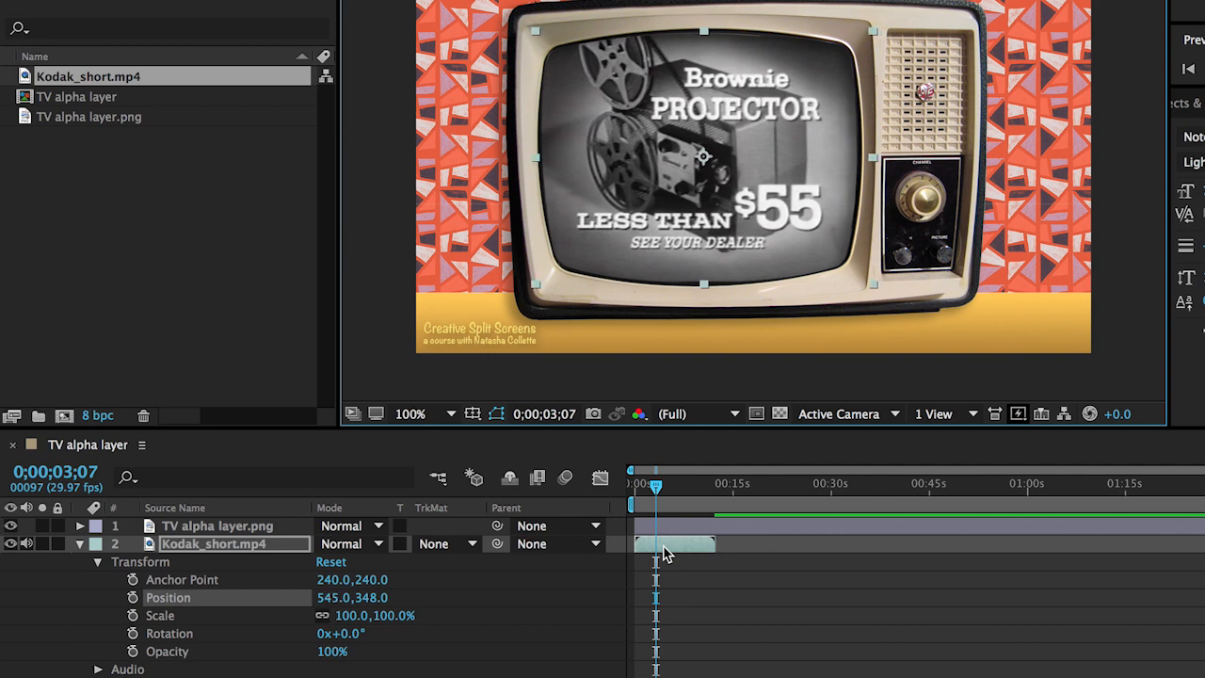
{"action": "key", "text": "Left"}
{"action": "key", "text": "Left"}
{"action": "key", "text": "Left"}
{"action": "key", "text": "Left"}
{"action": "key", "text": "Left"}
{"action": "key", "text": "Left"}
{"action": "key", "text": "Left"}
{"action": "key", "text": "Left"}
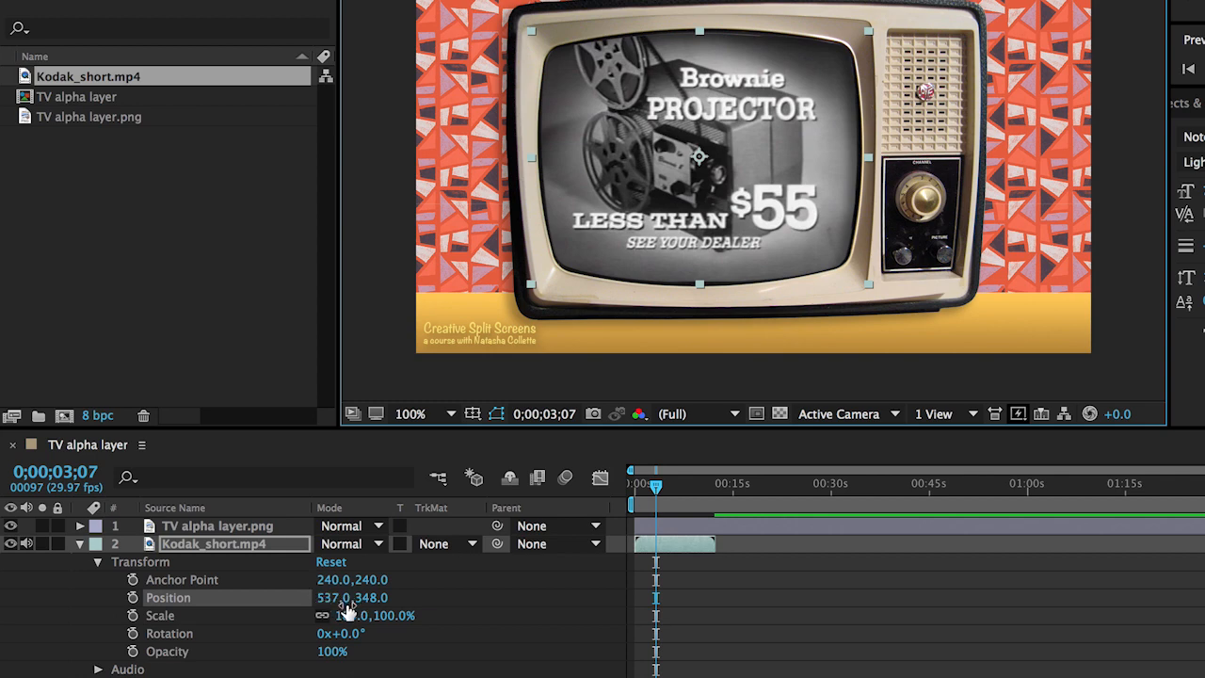
{"action": "key", "text": "Left"}
{"action": "key", "text": "Left"}
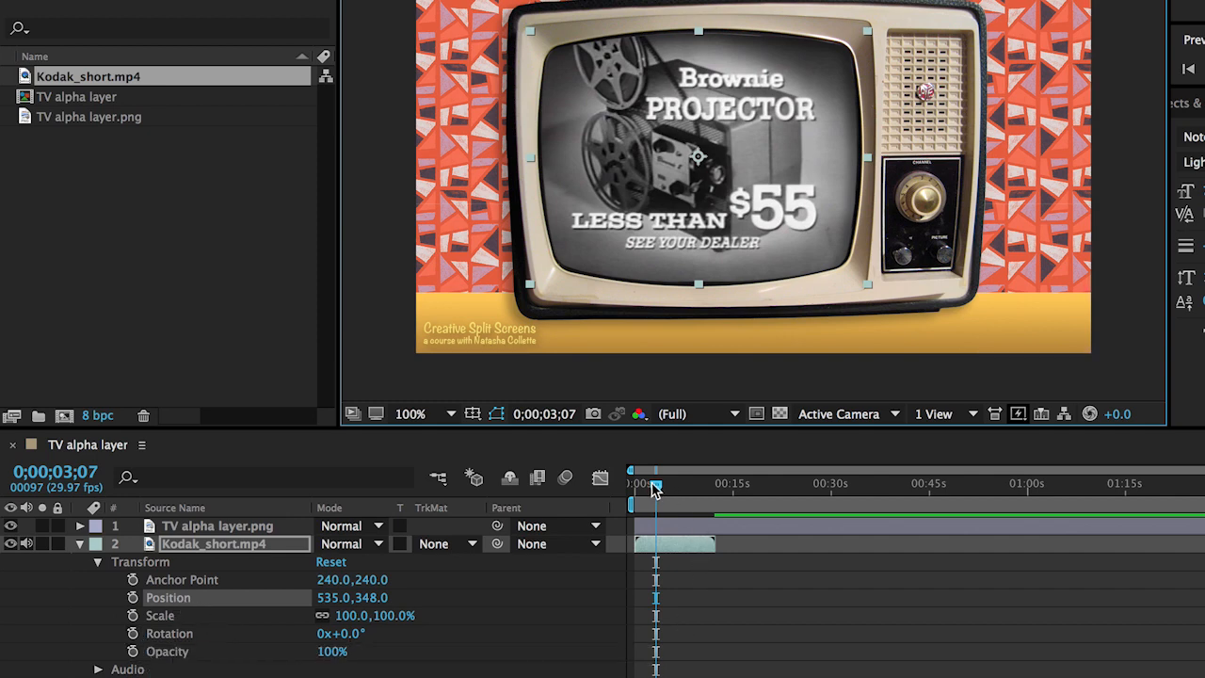
{"action": "left_click_drag", "start_coordinate": [656, 486], "coordinate": [628, 499]}
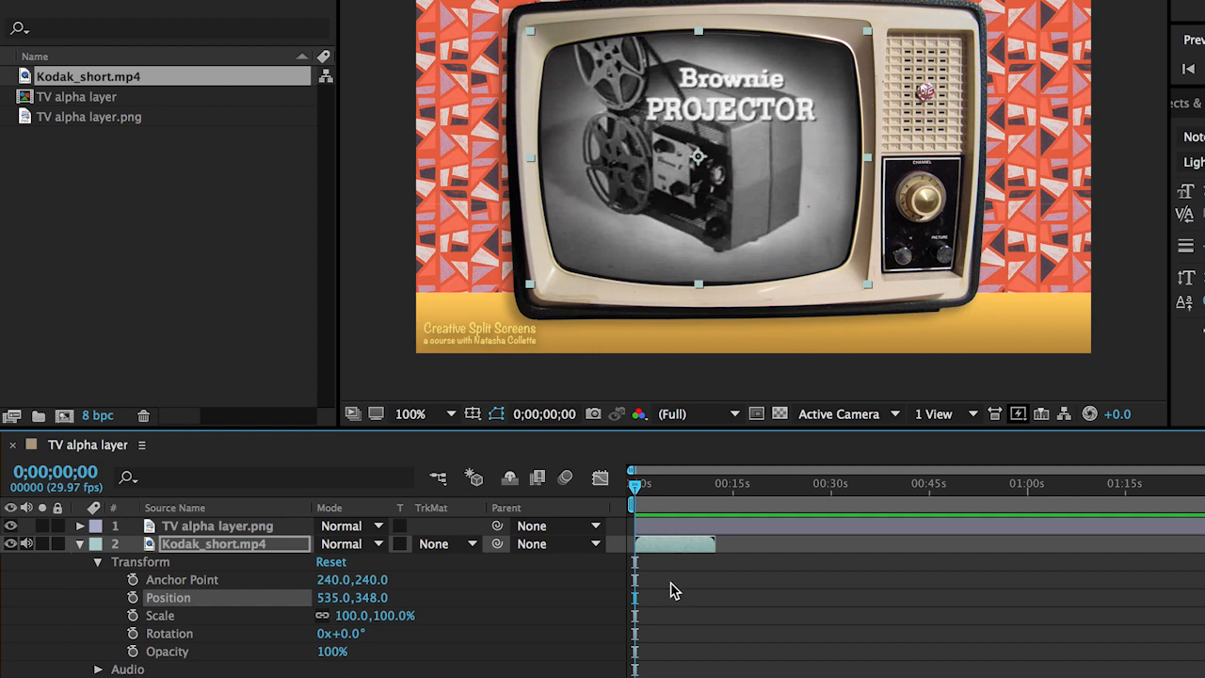